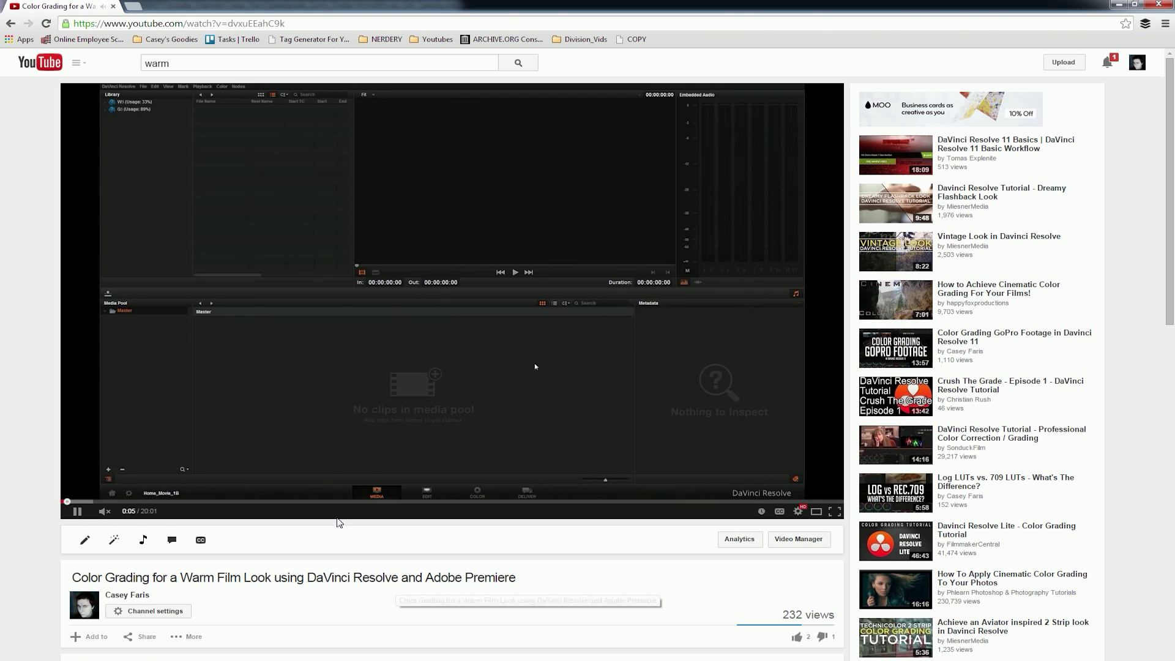
Jump the warm film look tutorial to its colour-grading section around 7:06, then minimize the browser
{"action": "left_click", "coordinate": [340, 503]}
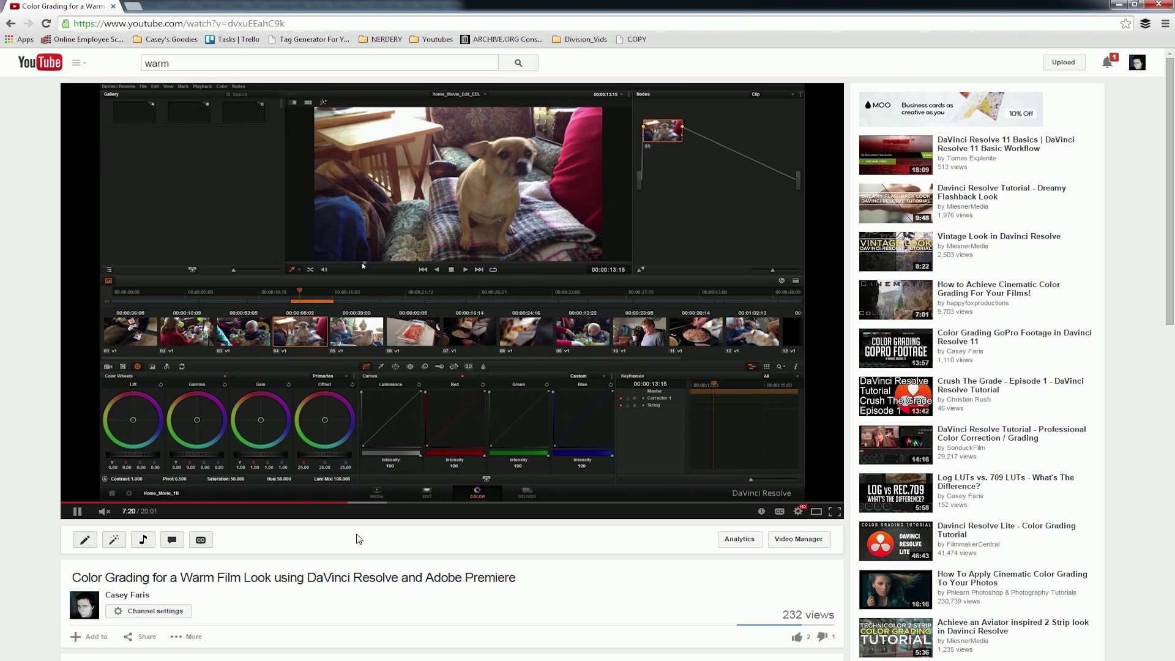
{"action": "left_click", "coordinate": [1117, 4]}
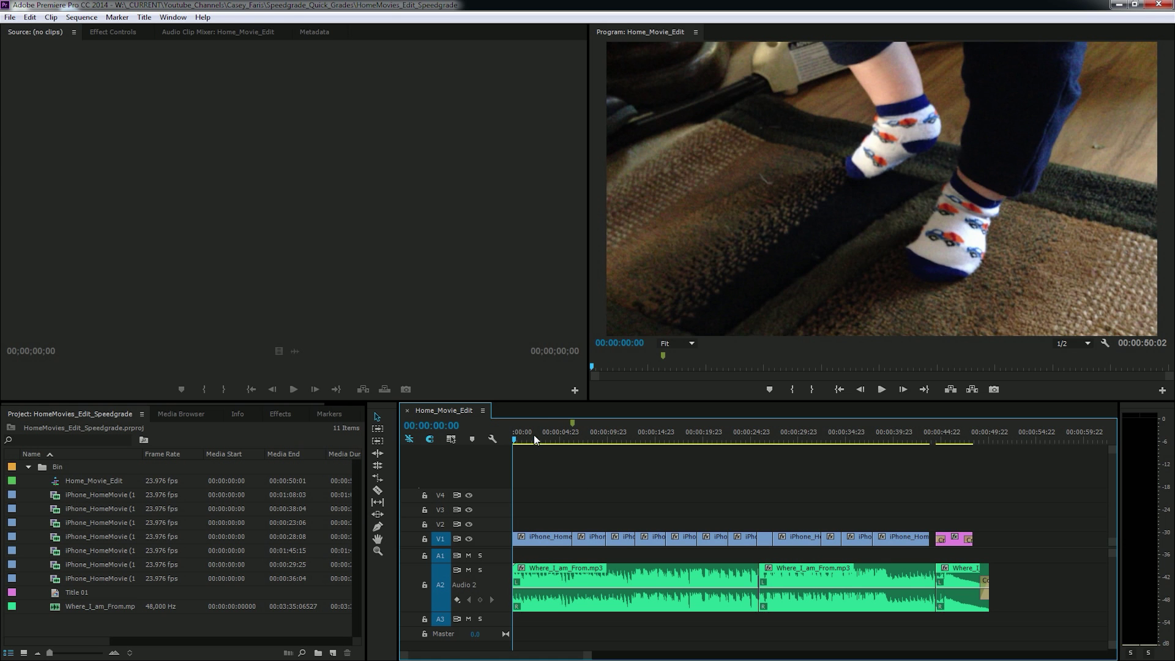
Scrub the Home_Movie_Edit timeline, zoomed in slightly, to preview the cooking and baby clips
{"action": "left_click_drag", "start_coordinate": [533, 438], "coordinate": [750, 496]}
{"action": "key", "text": "="}
{"action": "left_click", "coordinate": [794, 536]}
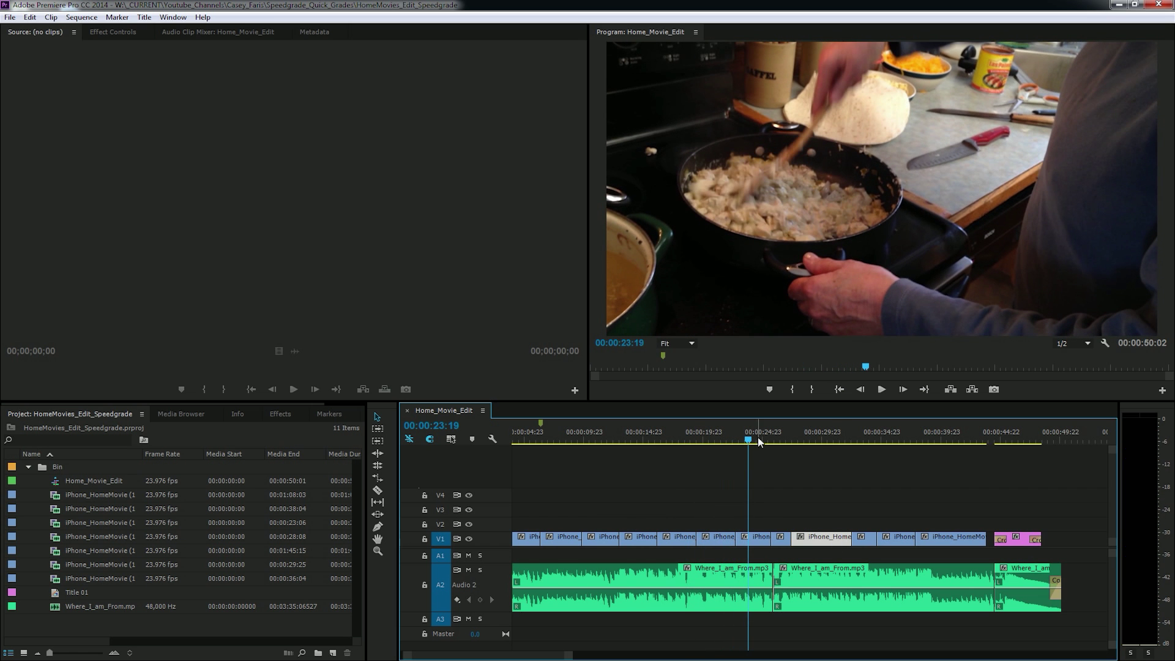
{"action": "left_click_drag", "start_coordinate": [758, 437], "coordinate": [817, 444]}
{"action": "left_click", "coordinate": [875, 481]}
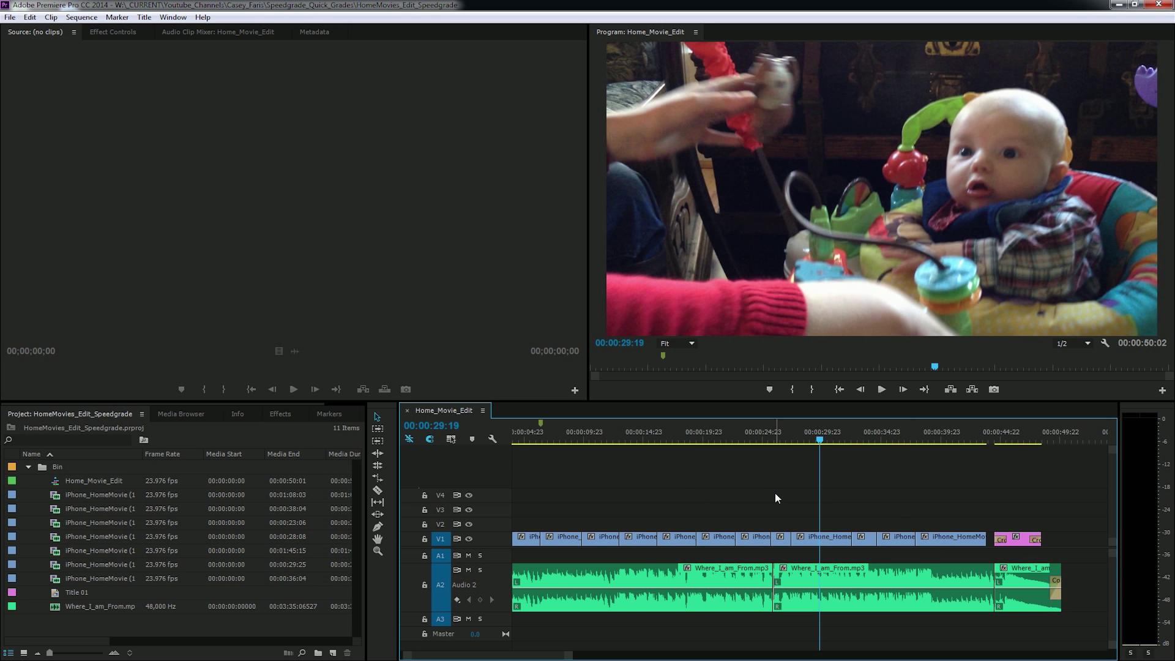
{"action": "left_click_drag", "start_coordinate": [855, 439], "coordinate": [525, 507]}
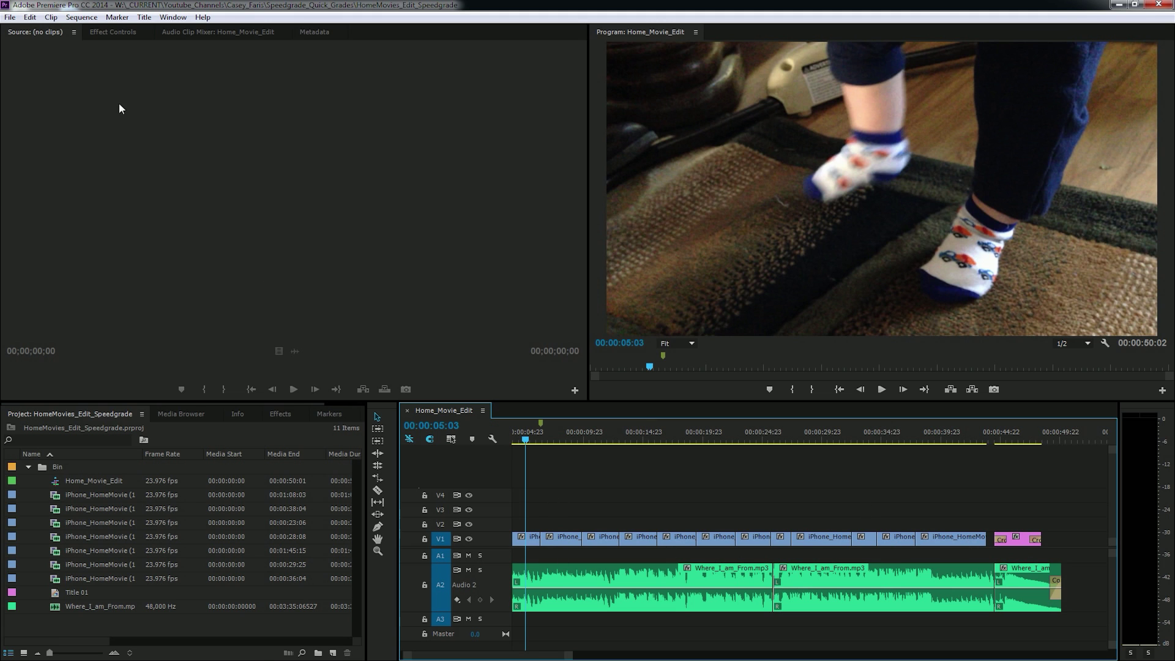
Save the project and open it in SpeedGrade via File > Direct Link to Adobe SpeedGrade
{"action": "left_click", "coordinate": [10, 17]}
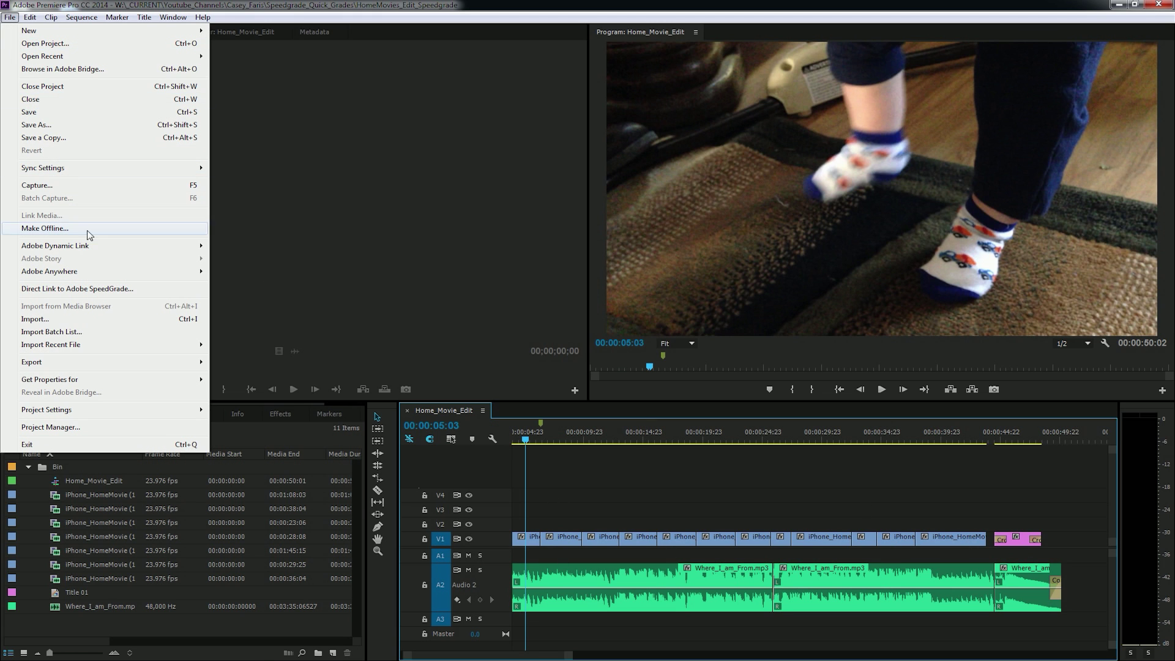
{"action": "left_click", "coordinate": [115, 290]}
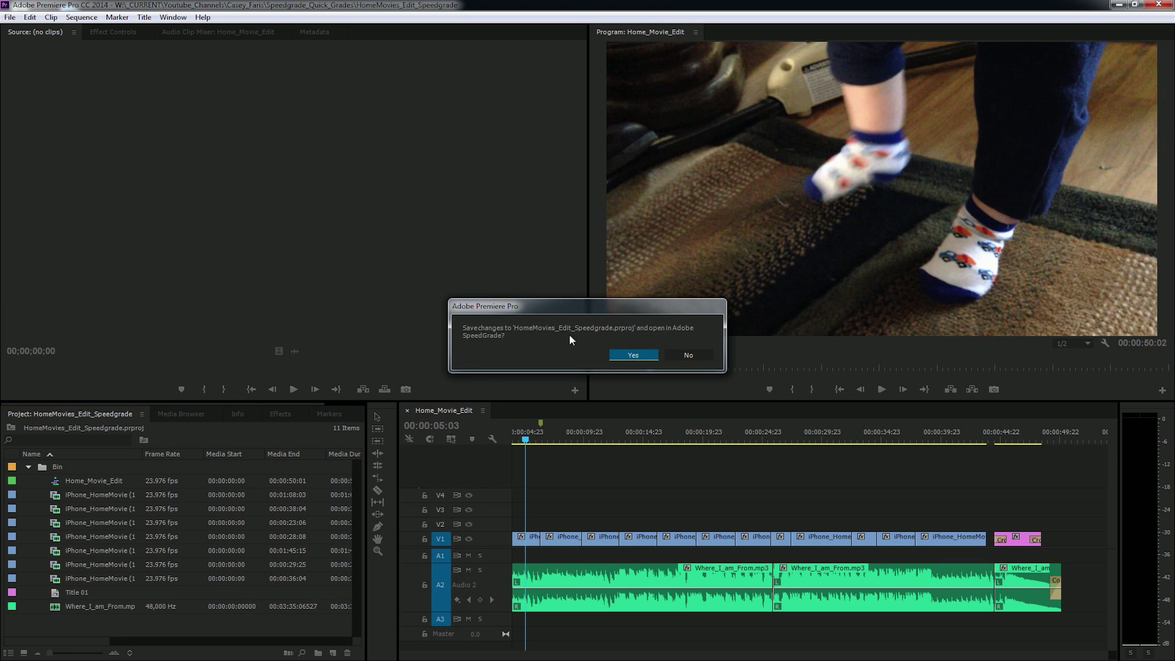
{"action": "left_click", "coordinate": [636, 357]}
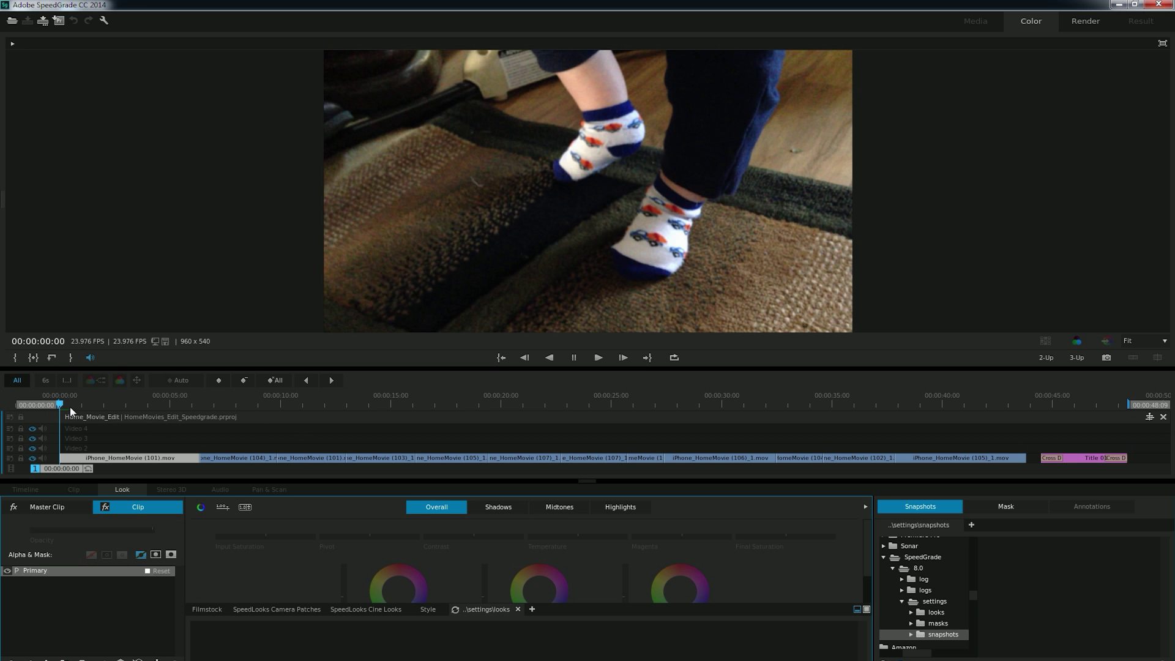
{"action": "left_click_drag", "start_coordinate": [71, 411], "coordinate": [777, 468]}
{"action": "left_click_drag", "start_coordinate": [850, 467], "coordinate": [48, 494]}
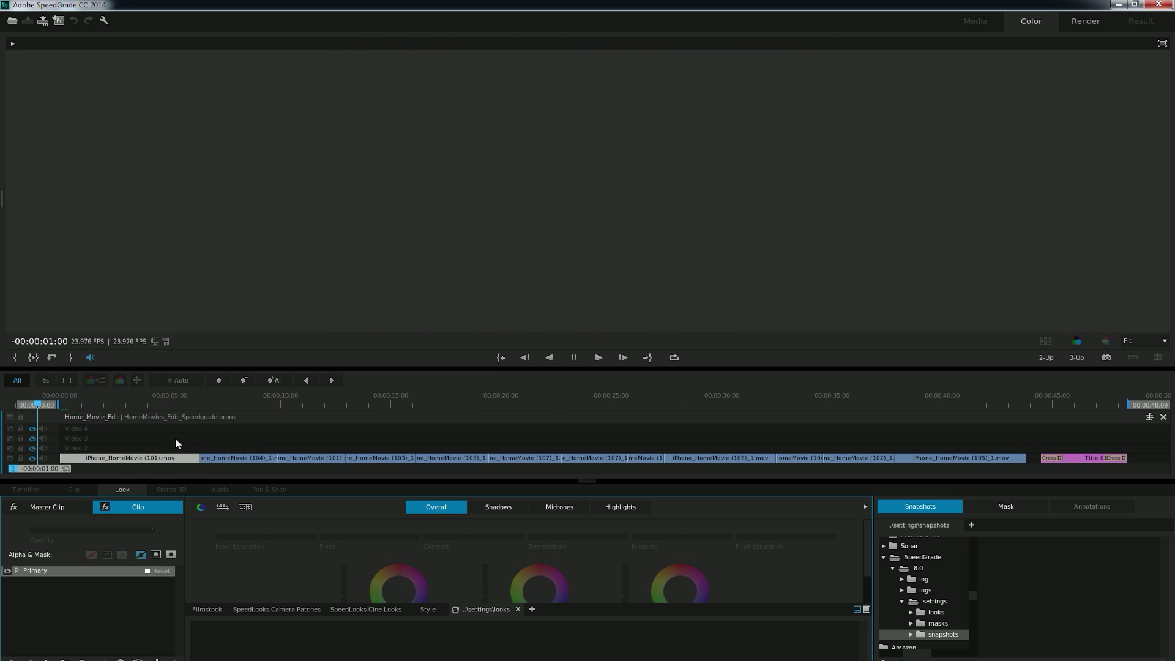
{"action": "left_click", "coordinate": [147, 469]}
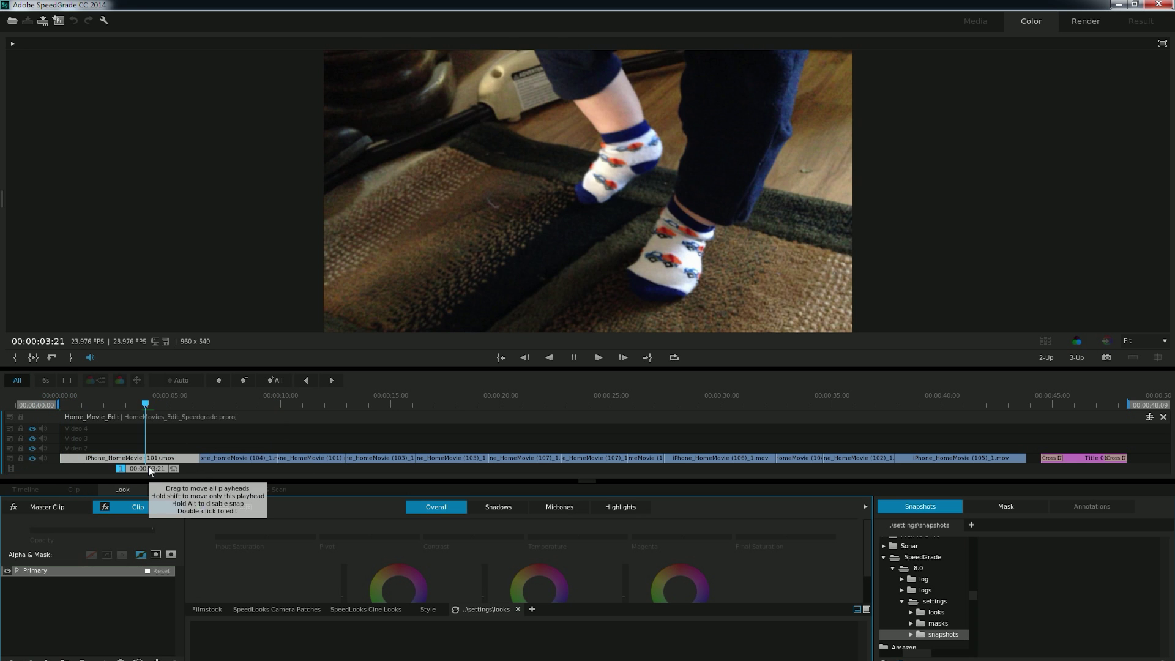
{"action": "left_click_drag", "start_coordinate": [150, 469], "coordinate": [231, 467]}
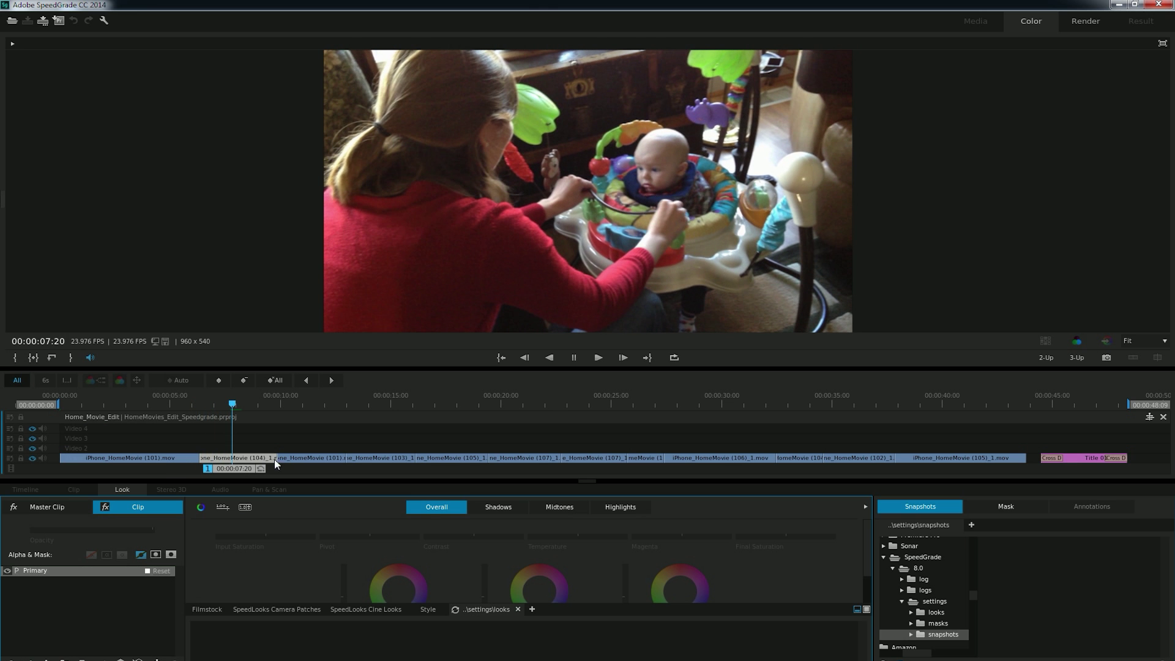
{"action": "left_click_drag", "start_coordinate": [243, 468], "coordinate": [373, 469]}
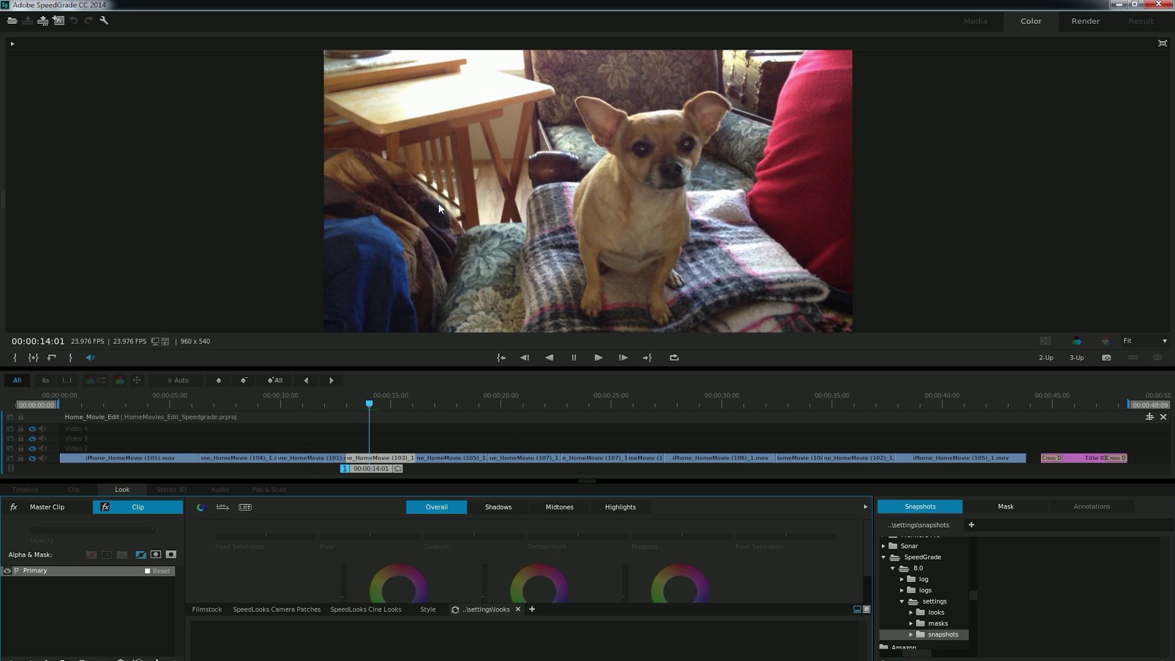
{"action": "mouse_move", "coordinate": [369, 470]}
{"action": "left_mouse_down"}
{"action": "mouse_move", "coordinate": [504, 469]}
{"action": "mouse_move", "coordinate": [149, 490]}
{"action": "mouse_move", "coordinate": [379, 472]}
{"action": "left_mouse_up"}
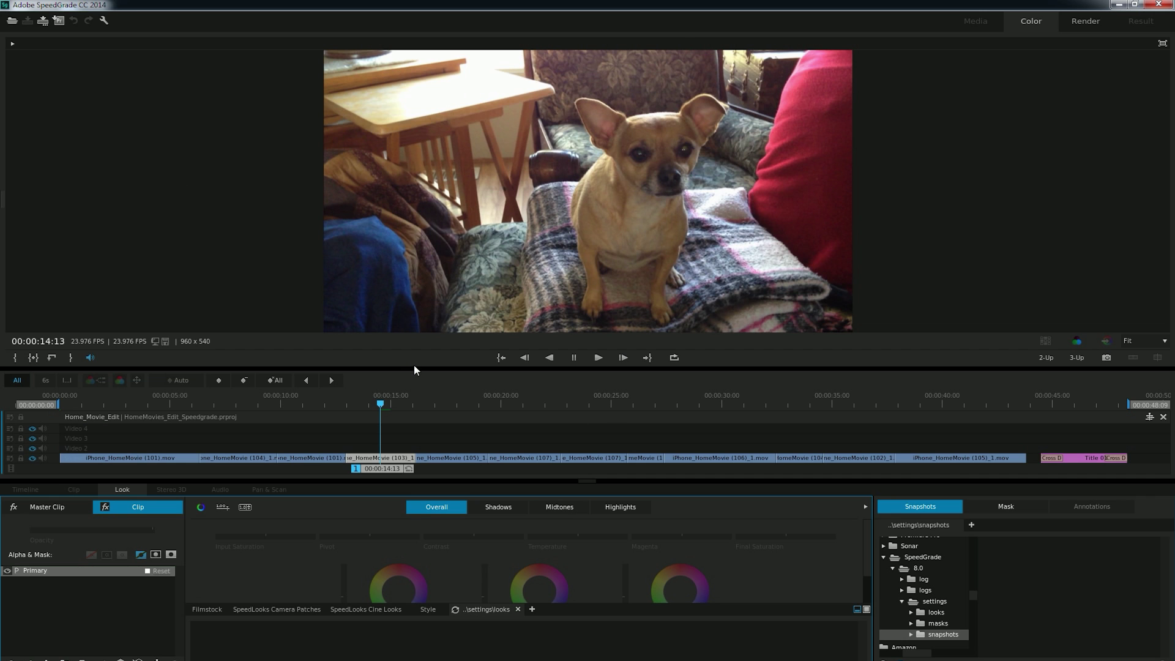
Collapse the Looks browser and Snapshots panel and show a 2 Scopes Layout beside the viewer
{"action": "left_click", "coordinate": [856, 609]}
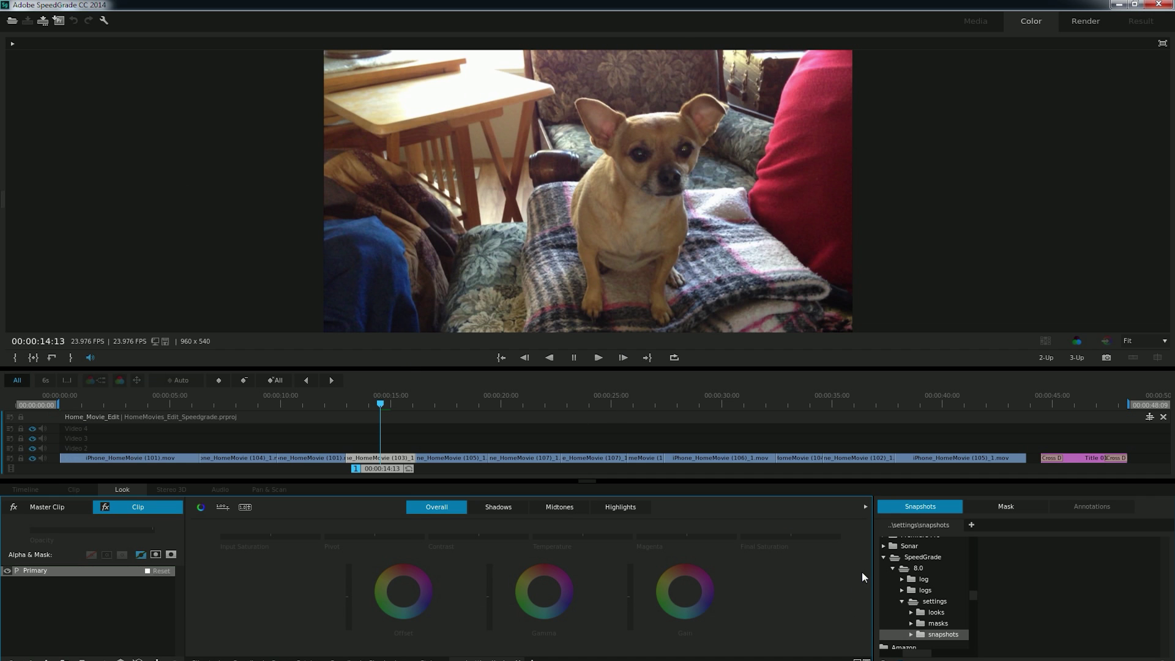
{"action": "left_click", "coordinate": [865, 507]}
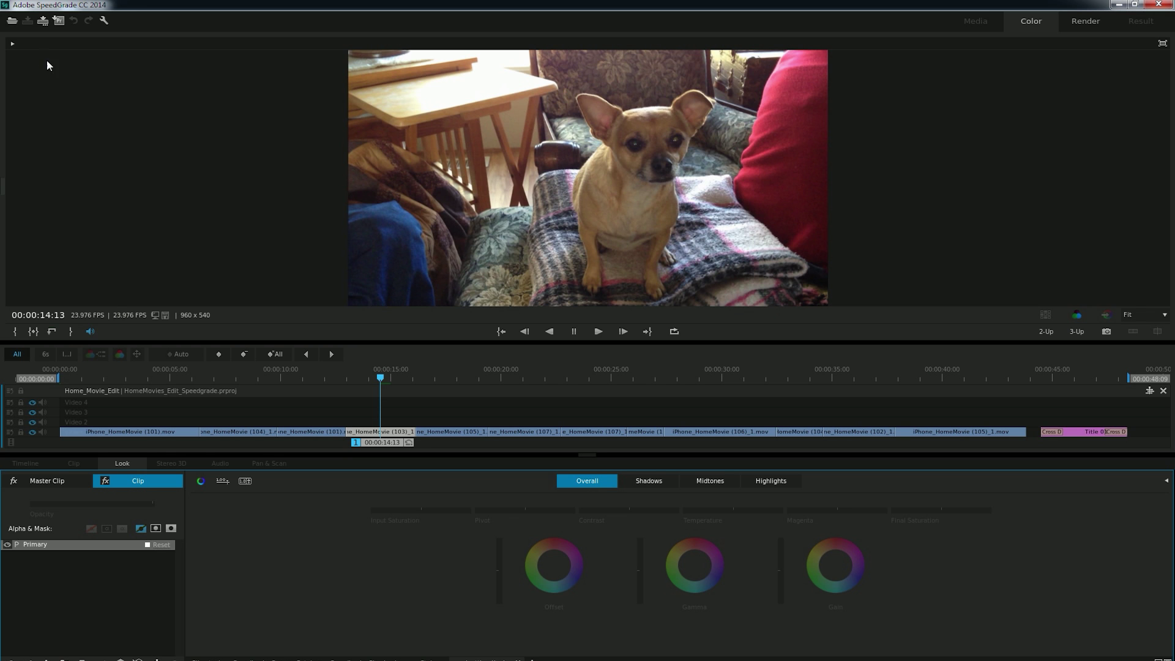
{"action": "left_click", "coordinate": [12, 44]}
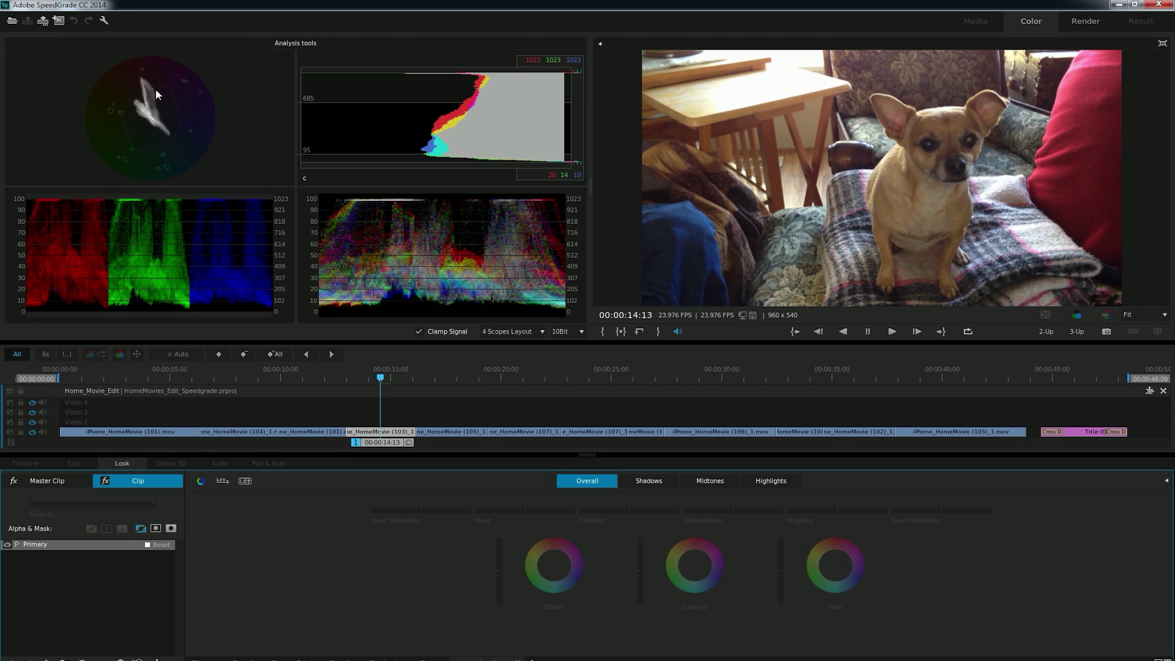
{"action": "left_click", "coordinate": [525, 330]}
{"action": "left_click", "coordinate": [514, 352]}
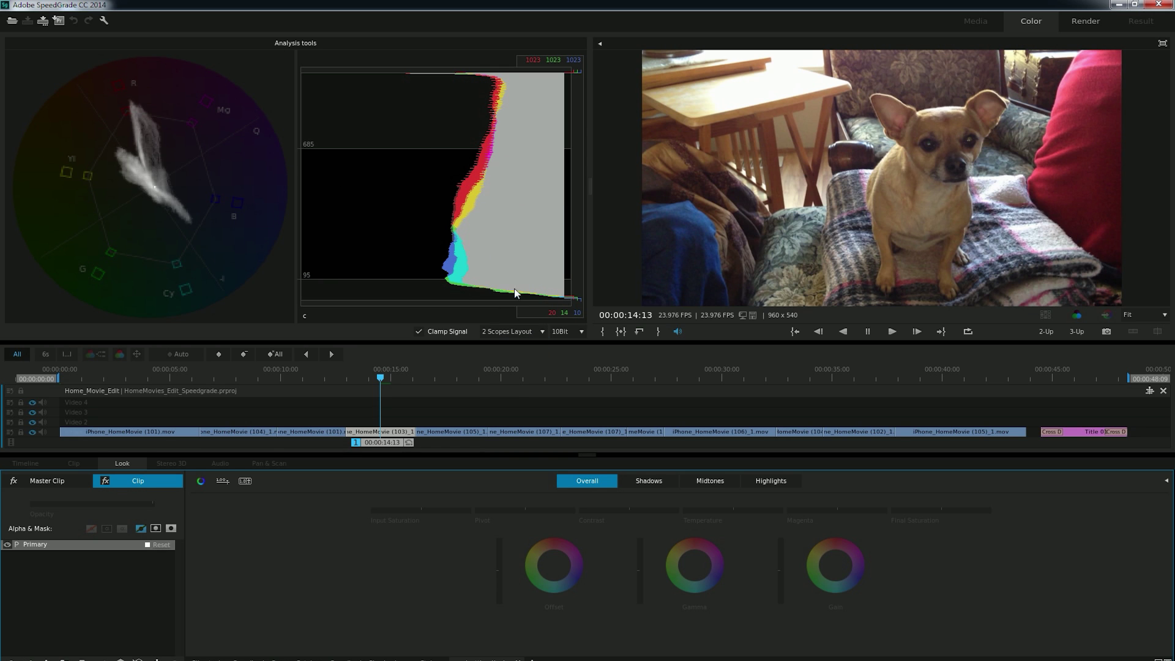
Set the right scope to RGB Parade, keep the vectorscope, resize the scopes, and return to clip one
{"action": "left_click", "coordinate": [478, 203]}
{"action": "right_click", "coordinate": [212, 167]}
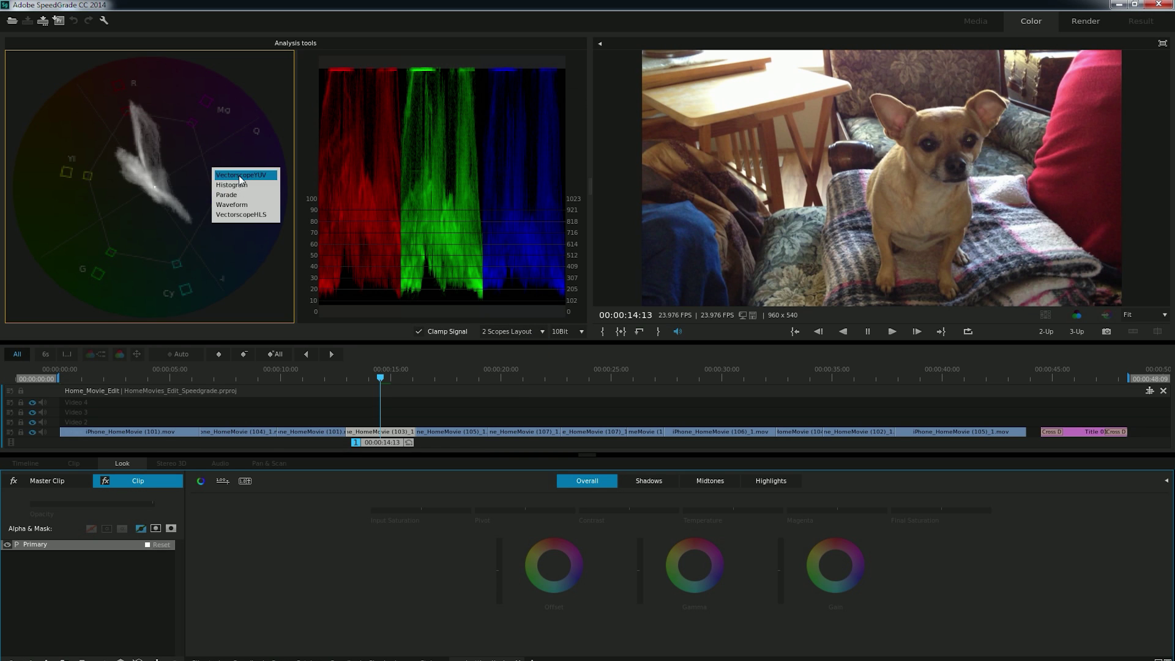
{"action": "left_click", "coordinate": [239, 175]}
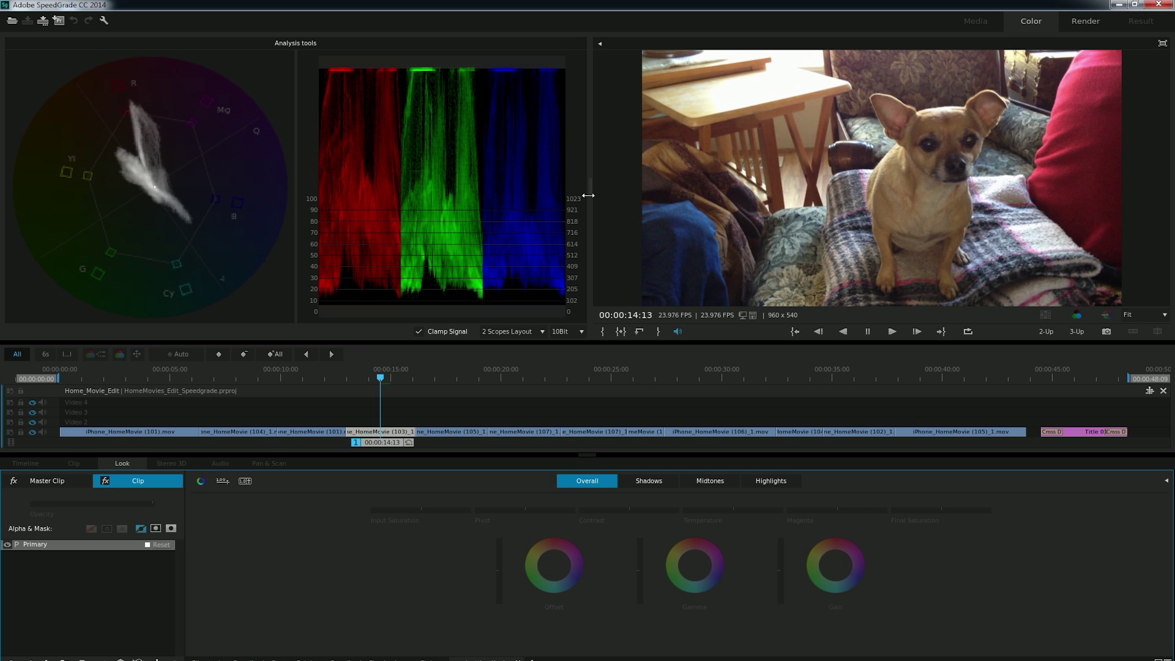
{"action": "left_click_drag", "start_coordinate": [590, 194], "coordinate": [562, 195]}
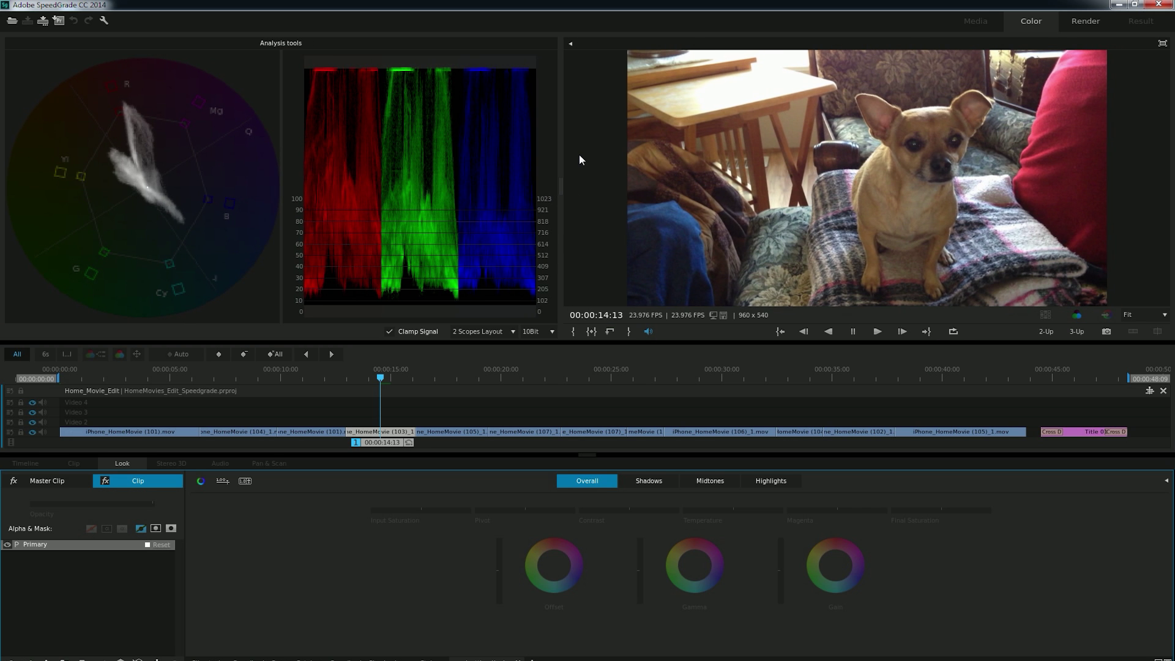
{"action": "left_click_drag", "start_coordinate": [560, 154], "coordinate": [324, 161]}
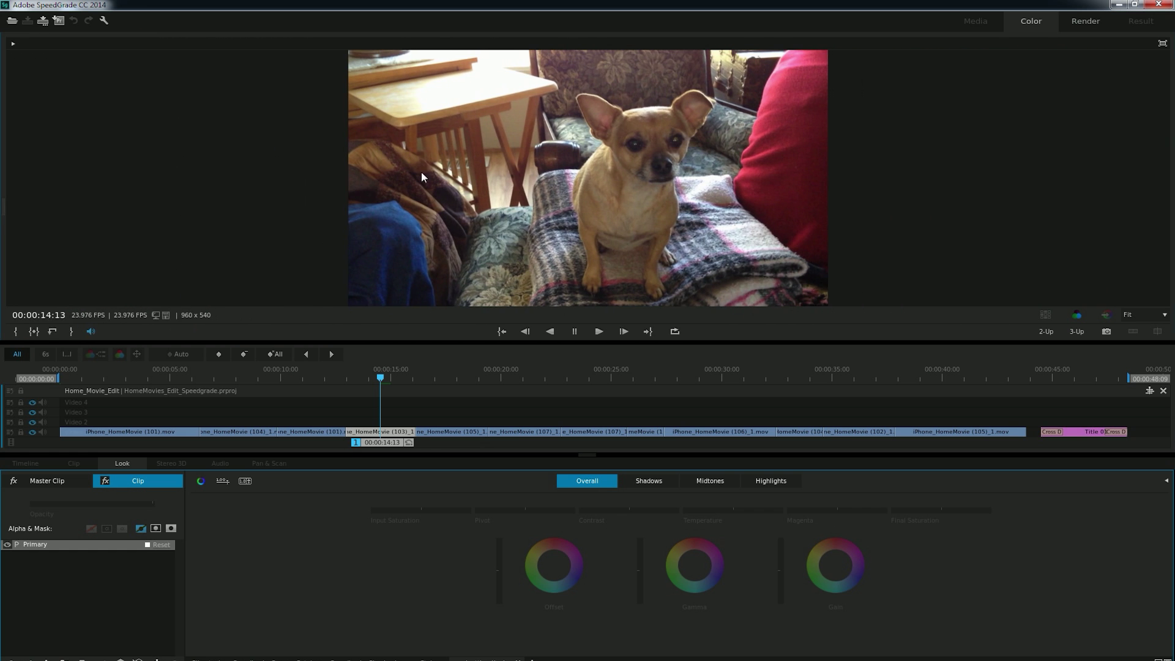
{"action": "left_click_drag", "start_coordinate": [422, 177], "coordinate": [487, 199]}
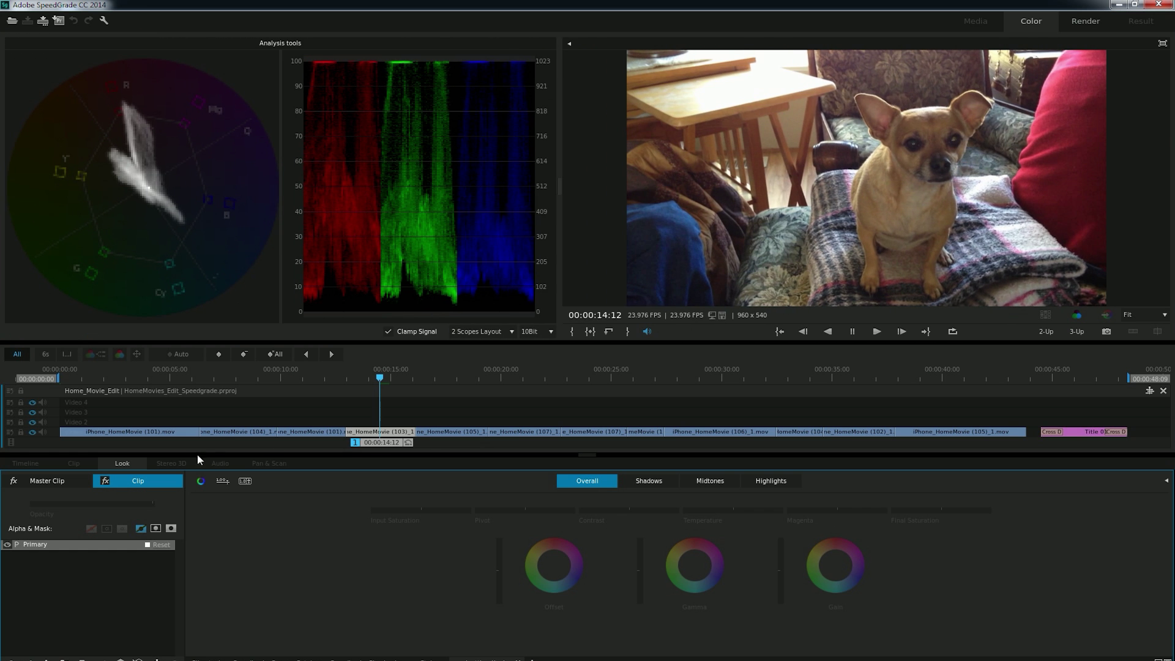
{"action": "left_click_drag", "start_coordinate": [197, 454], "coordinate": [112, 442]}
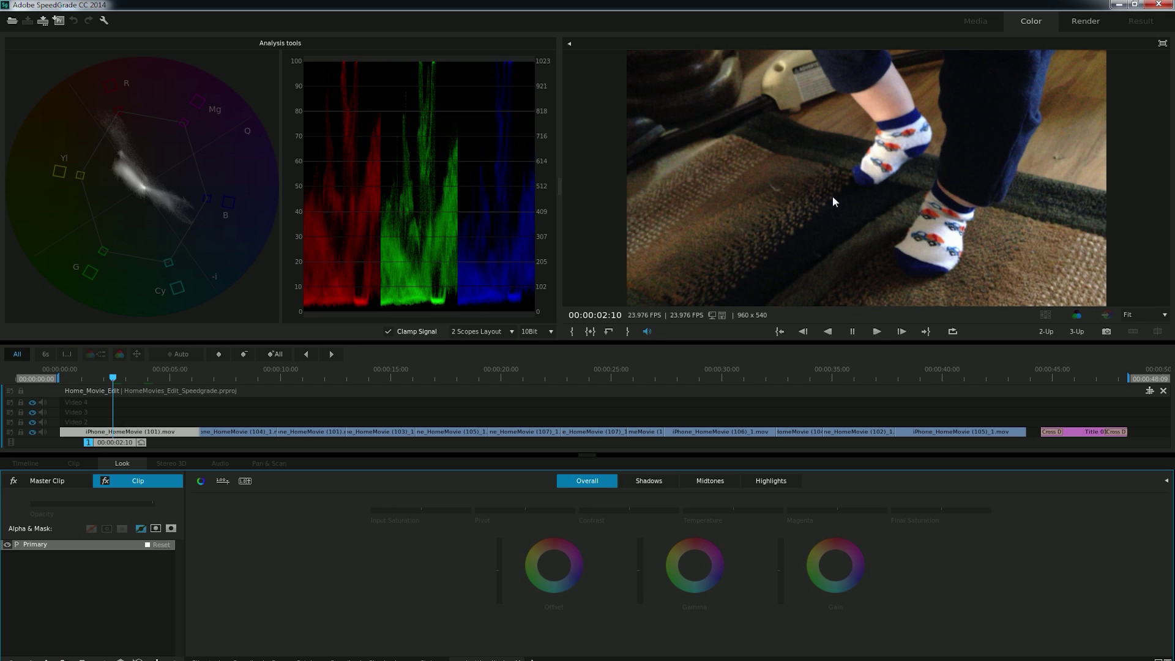
Move the playhead past the baby clip onto the dog clip at 00:00:14:14
{"action": "left_click", "coordinate": [317, 378]}
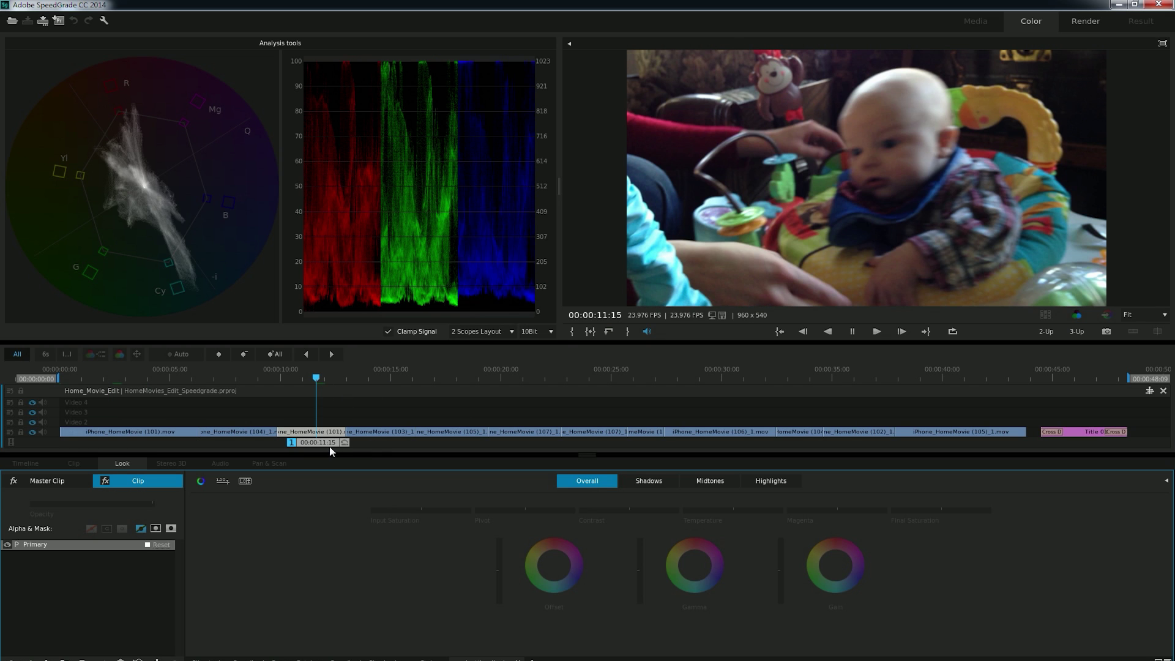
{"action": "left_click_drag", "start_coordinate": [329, 446], "coordinate": [389, 437]}
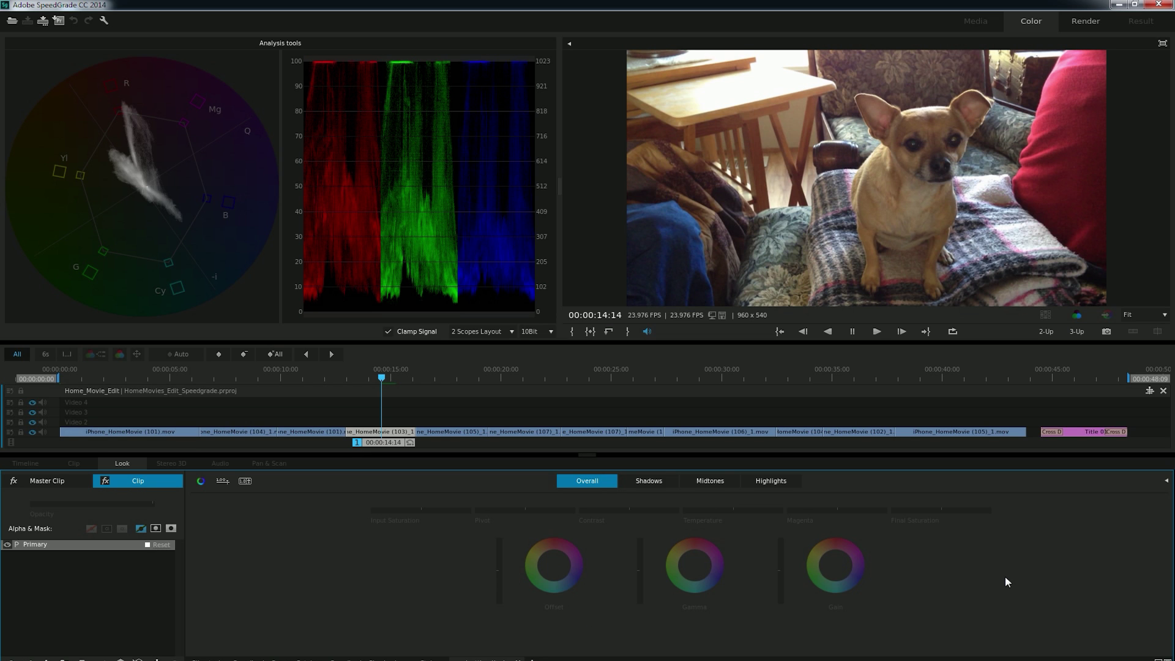
Tint the dog clip's Gain wheel warm orange, then try a blue Gamma shift and undo it
{"action": "left_click", "coordinate": [835, 564]}
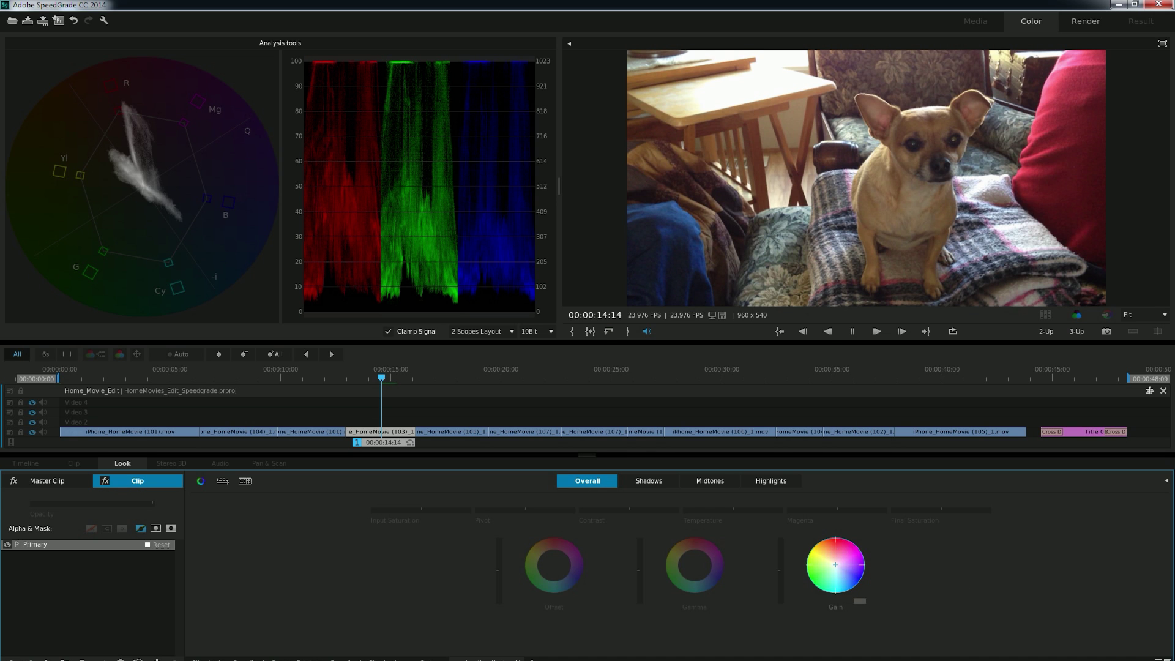
{"action": "left_click_drag", "start_coordinate": [836, 564], "coordinate": [1032, 550]}
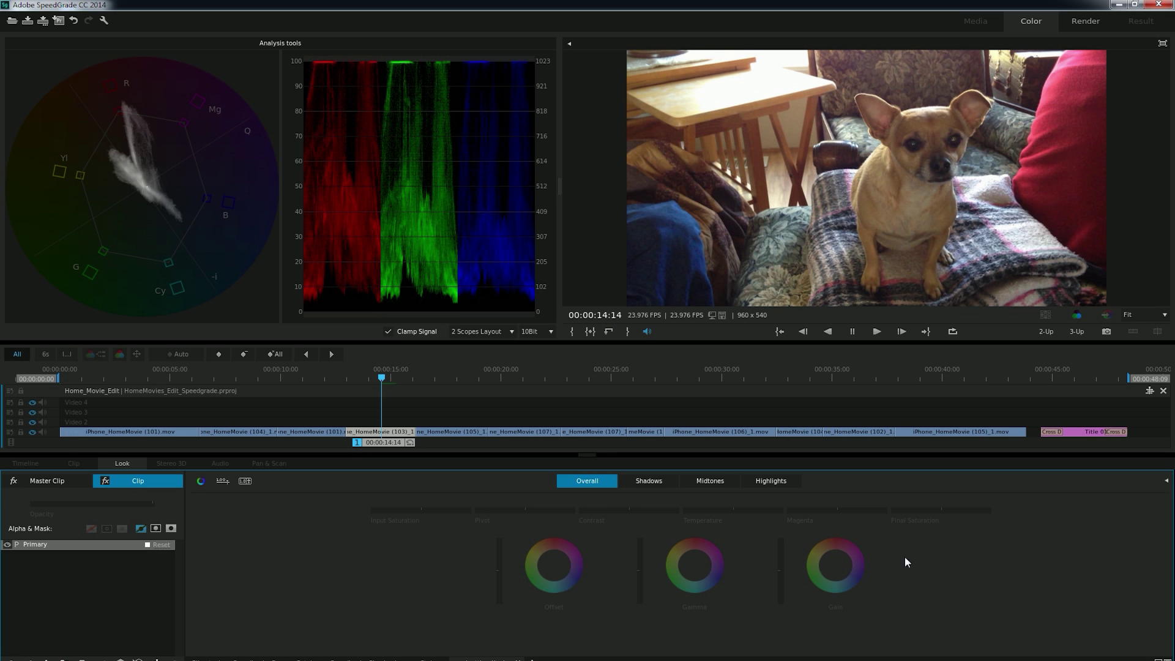
{"action": "left_click_drag", "start_coordinate": [914, 585], "coordinate": [863, 632]}
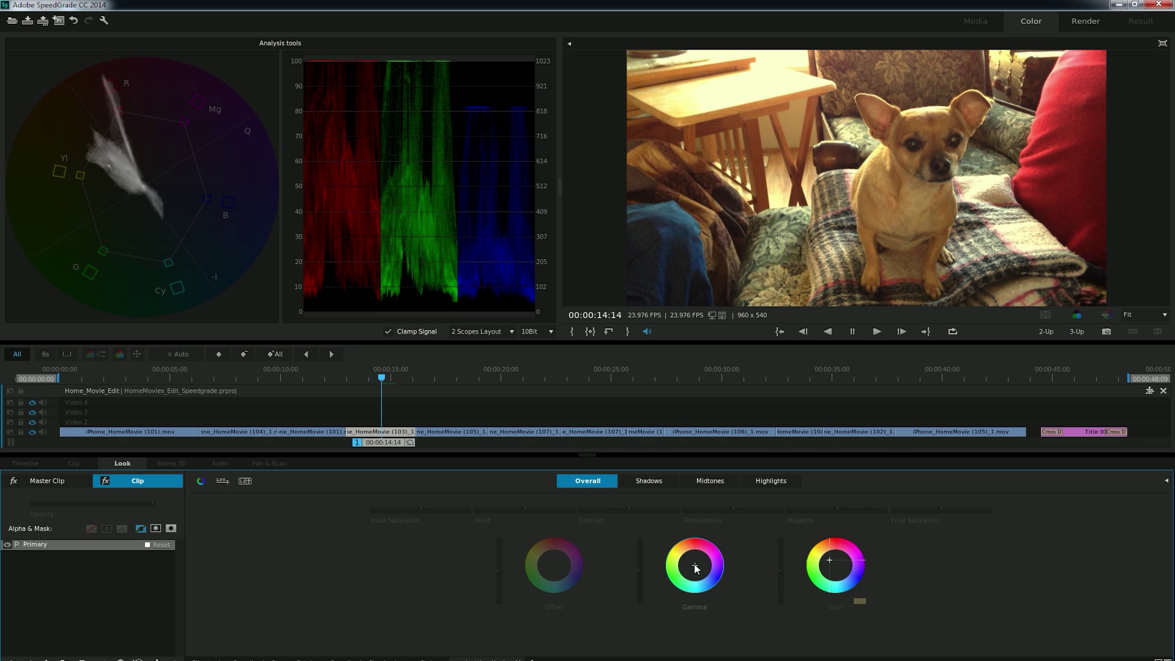
{"action": "mouse_move", "coordinate": [697, 569]}
{"action": "left_mouse_down"}
{"action": "mouse_move", "coordinate": [688, 557]}
{"action": "mouse_move", "coordinate": [702, 578]}
{"action": "left_mouse_up"}
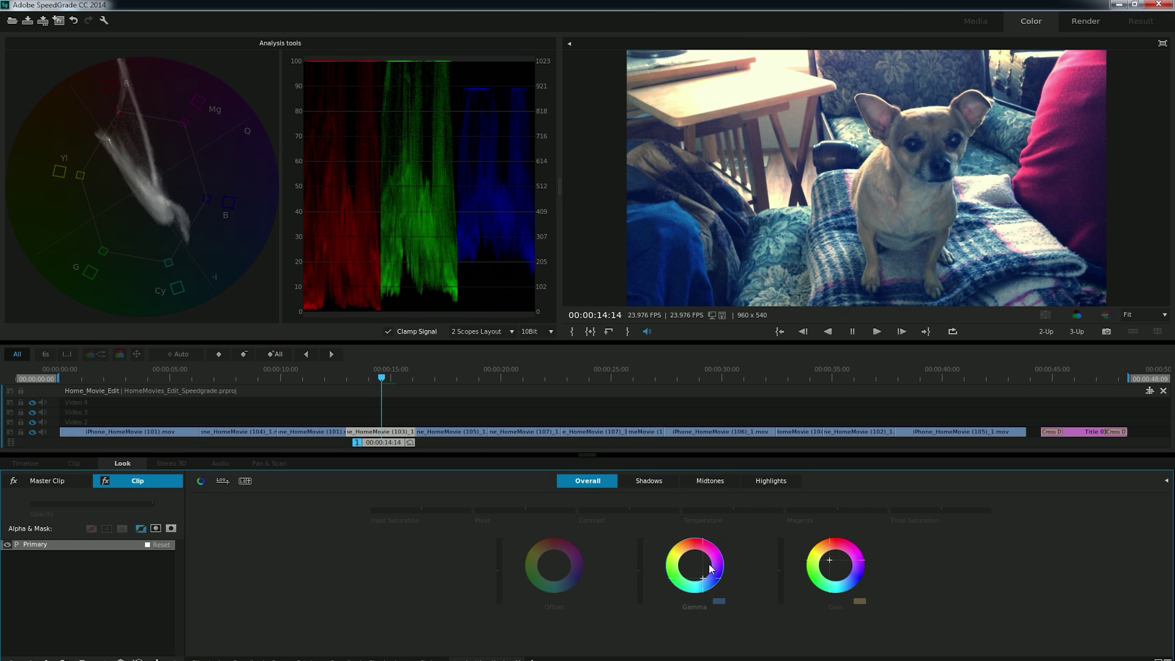
{"action": "key", "text": "ctrl+z"}
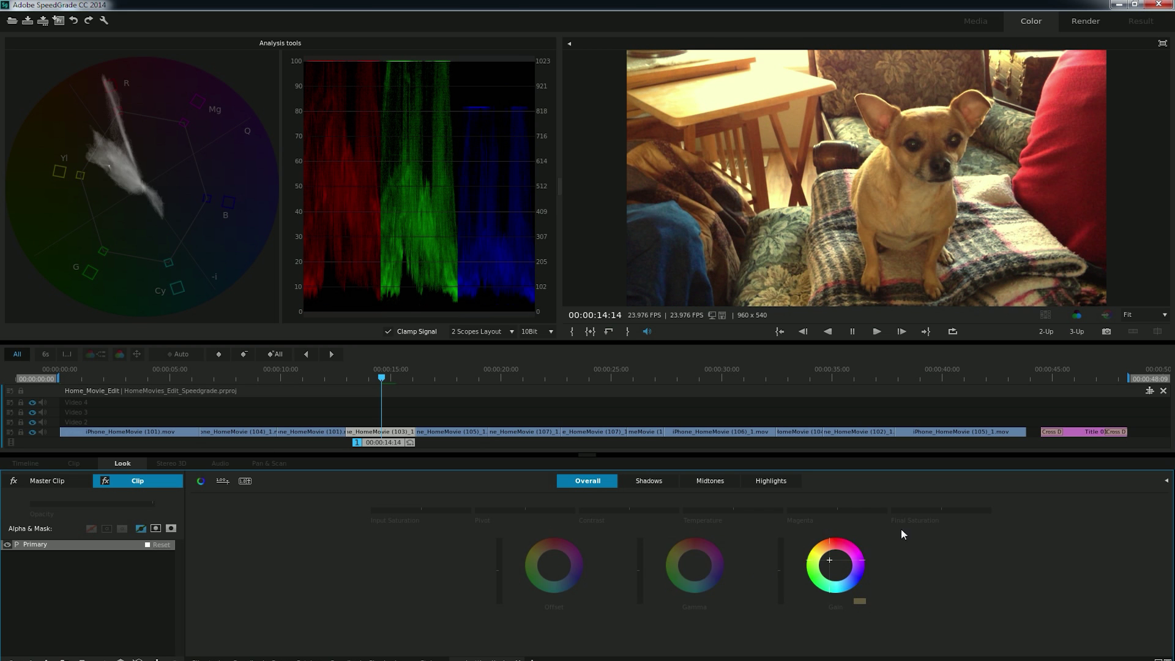
Undo the Gain tint, warm the Gamma wheel toward red/yellow, nudge Gain, and darken the midtones slightly
{"action": "key", "text": "ctrl+z"}
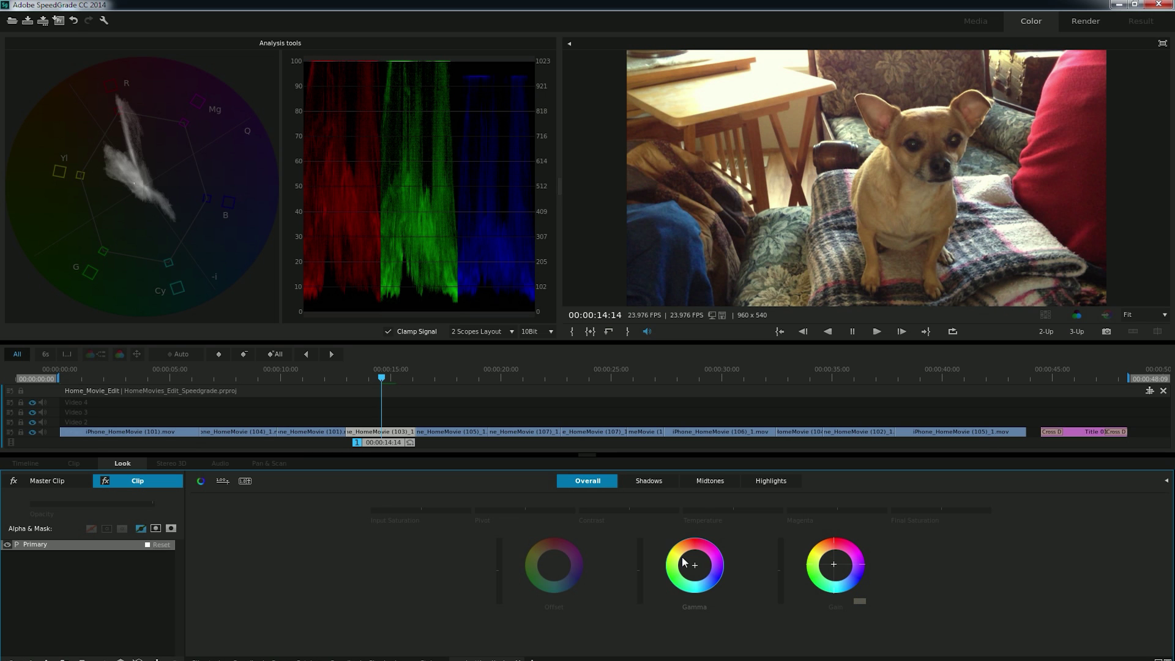
{"action": "left_click", "coordinate": [685, 560]}
{"action": "left_click_drag", "start_coordinate": [694, 565], "coordinate": [692, 563]}
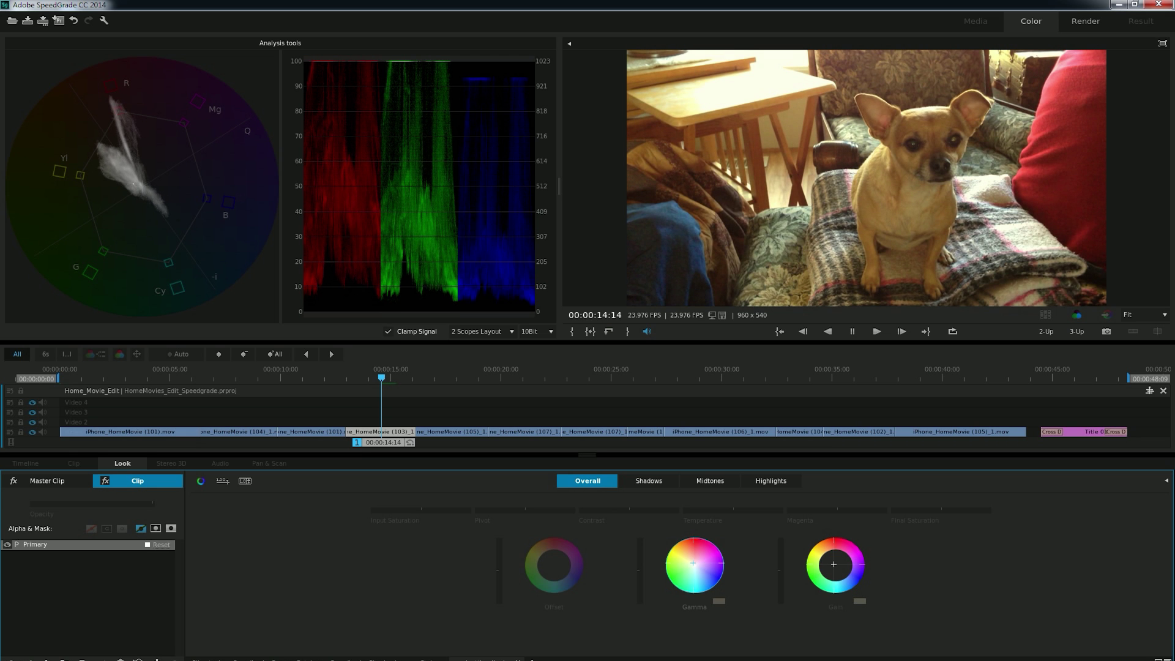
{"action": "left_click_drag", "start_coordinate": [692, 562], "coordinate": [691, 561]}
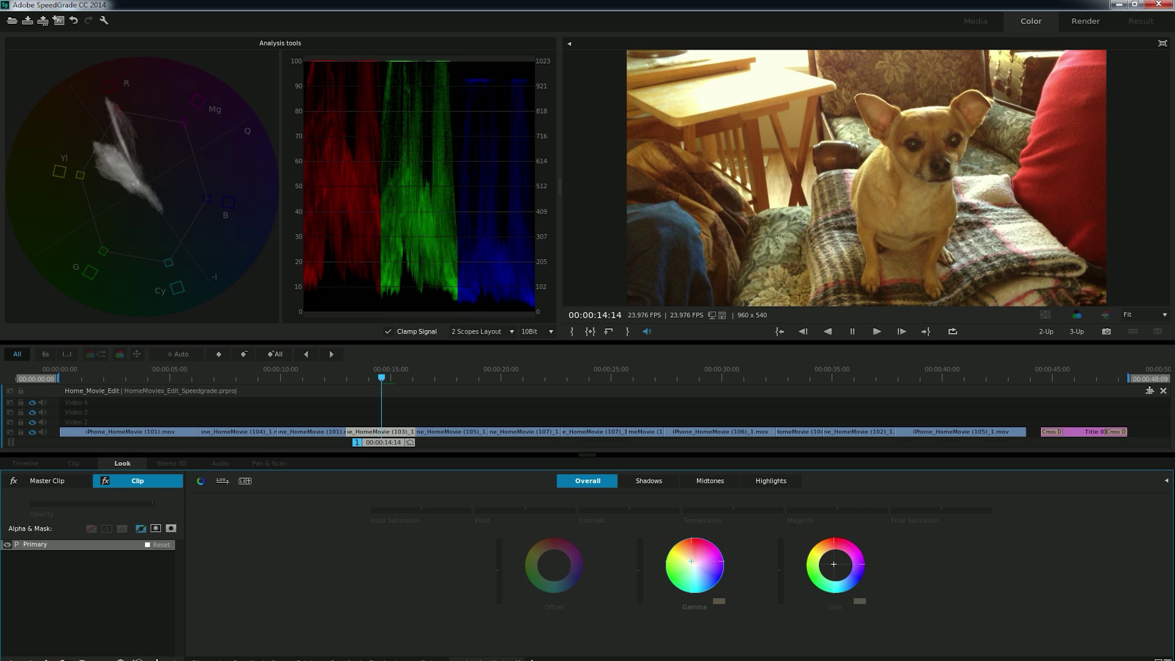
{"action": "left_click_drag", "start_coordinate": [691, 561], "coordinate": [691, 558]}
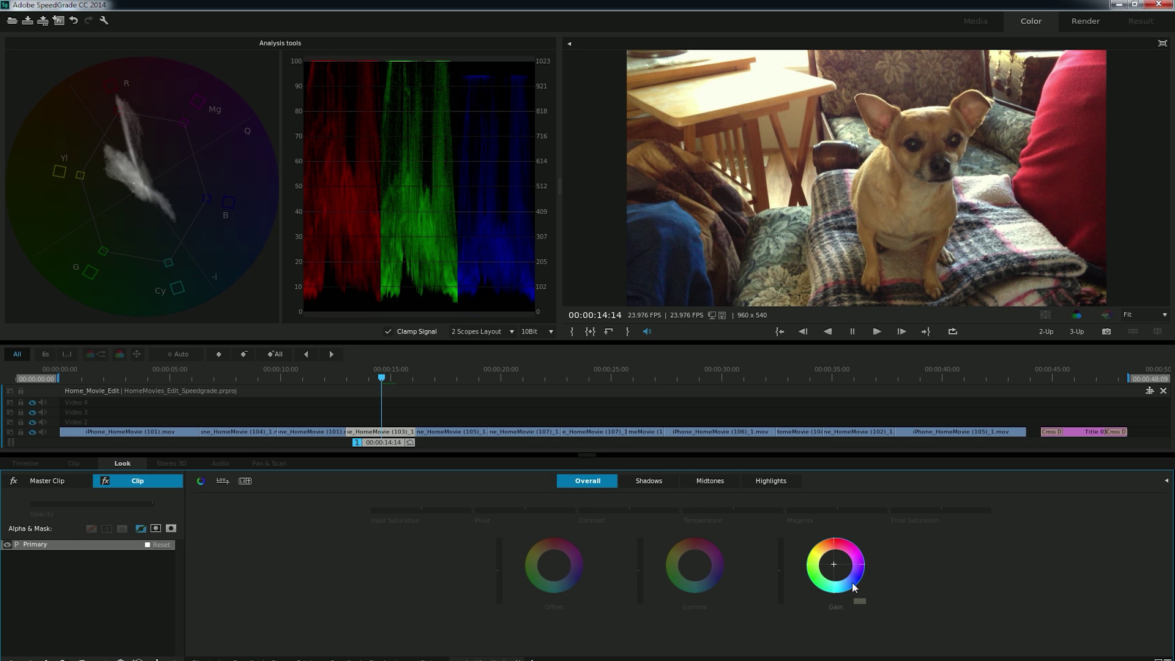
{"action": "left_click_drag", "start_coordinate": [856, 555], "coordinate": [916, 602]}
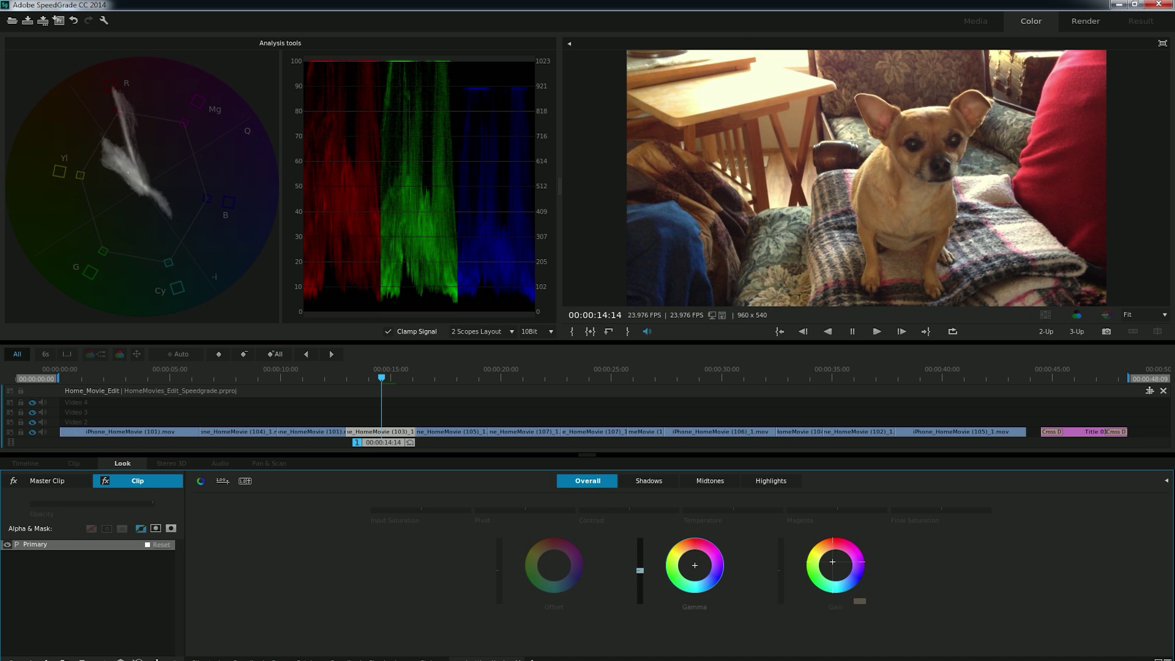
{"action": "left_click_drag", "start_coordinate": [640, 572], "coordinate": [639, 574]}
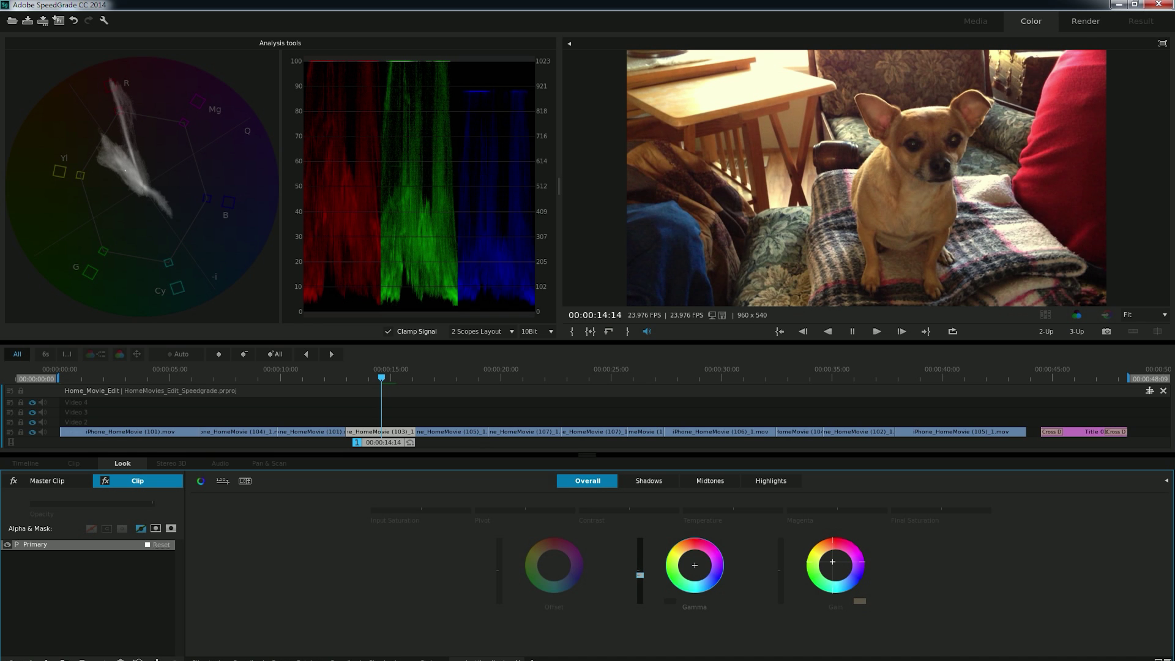
Fine-tune the midtone balance, then check the man-and-dog clip at 00:00:17:13 and reselect clip 103
{"action": "left_click", "coordinate": [694, 567]}
{"action": "left_click_drag", "start_coordinate": [694, 567], "coordinate": [694, 563]}
{"action": "key", "text": "Left"}
{"action": "key", "text": "Left"}
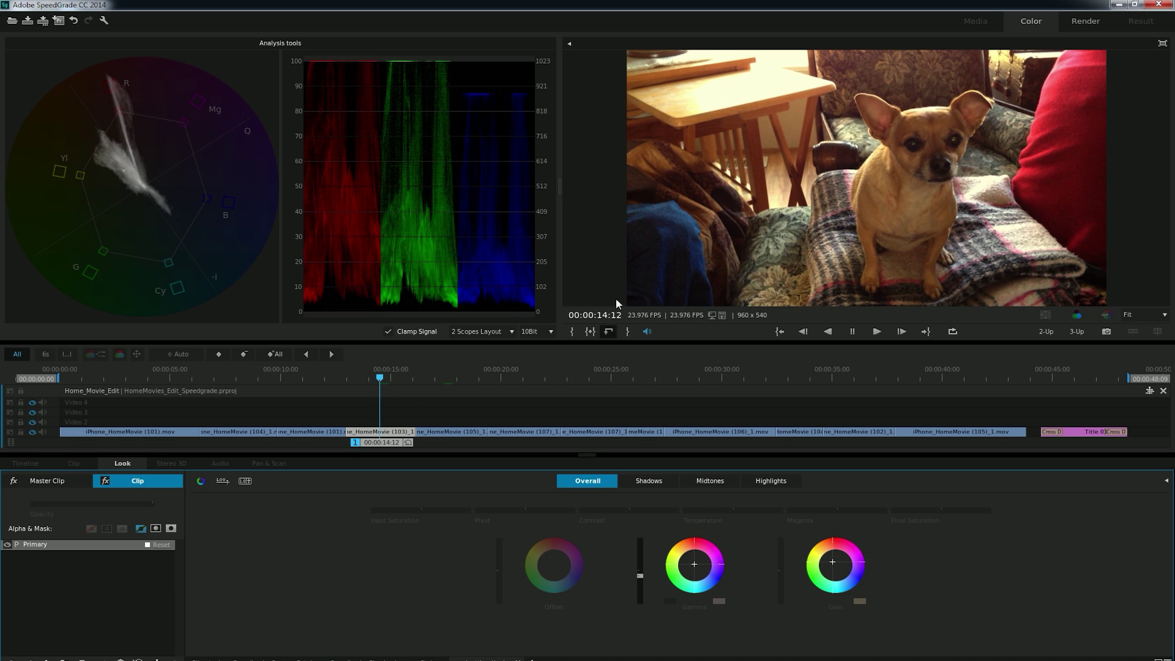
{"action": "left_click", "coordinate": [446, 378]}
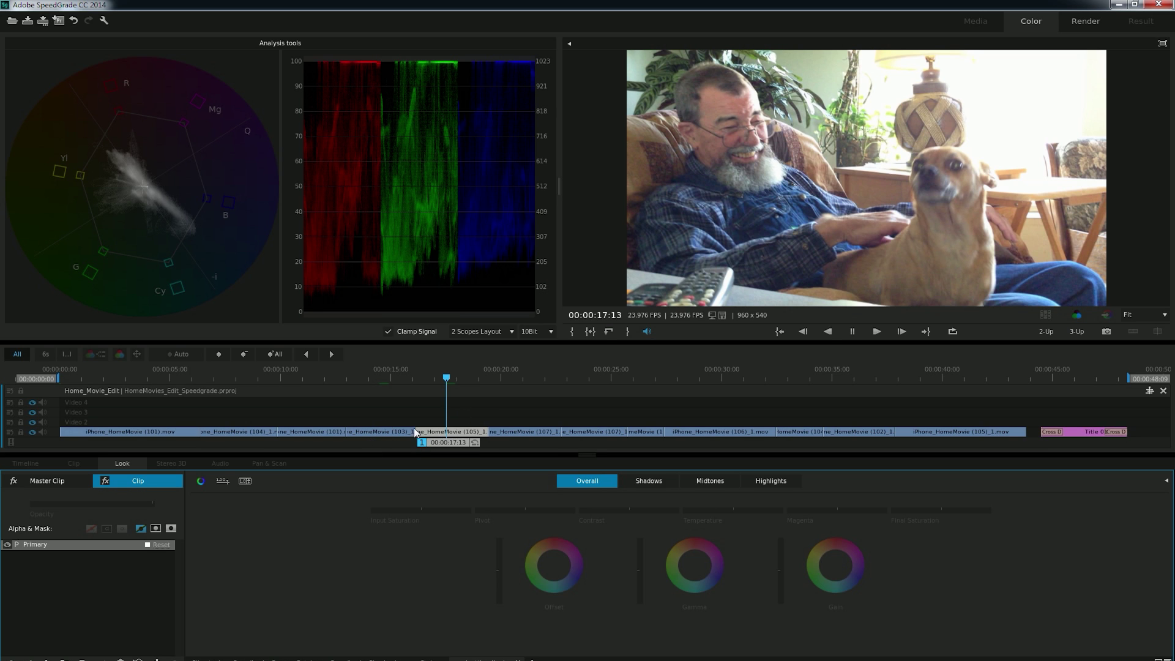
{"action": "left_click", "coordinate": [383, 429]}
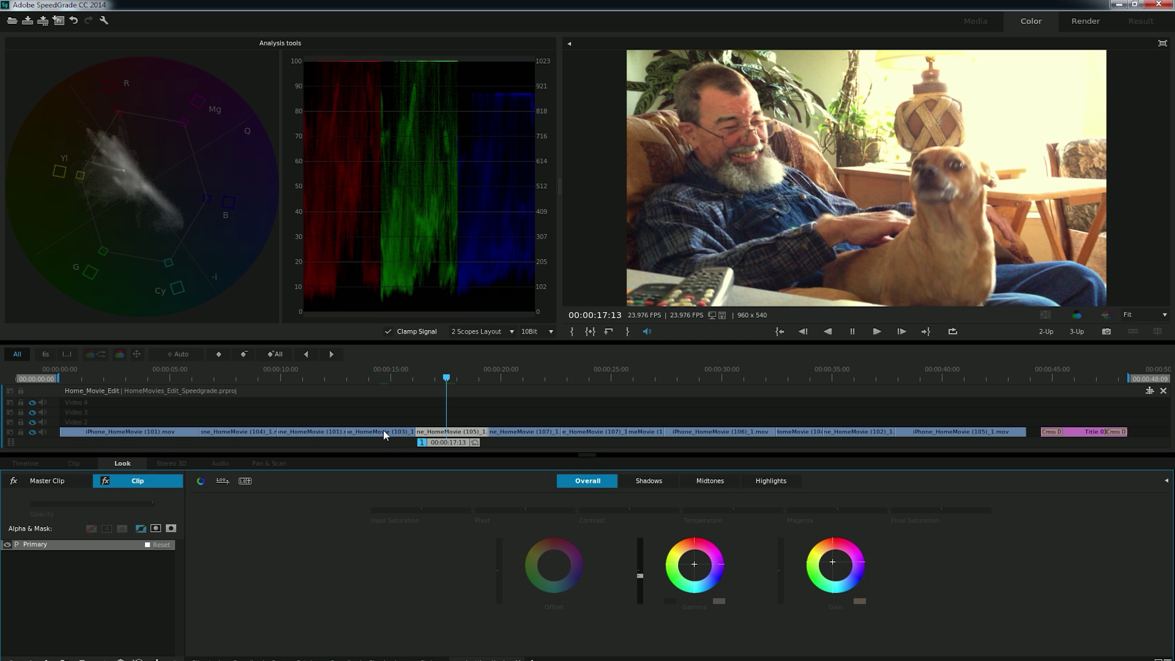
Step between dog clip 103 and the man-and-dog shot at 00:00:16:21, then play across to review the grade
{"action": "left_click", "coordinate": [383, 378]}
{"action": "left_click", "coordinate": [431, 377]}
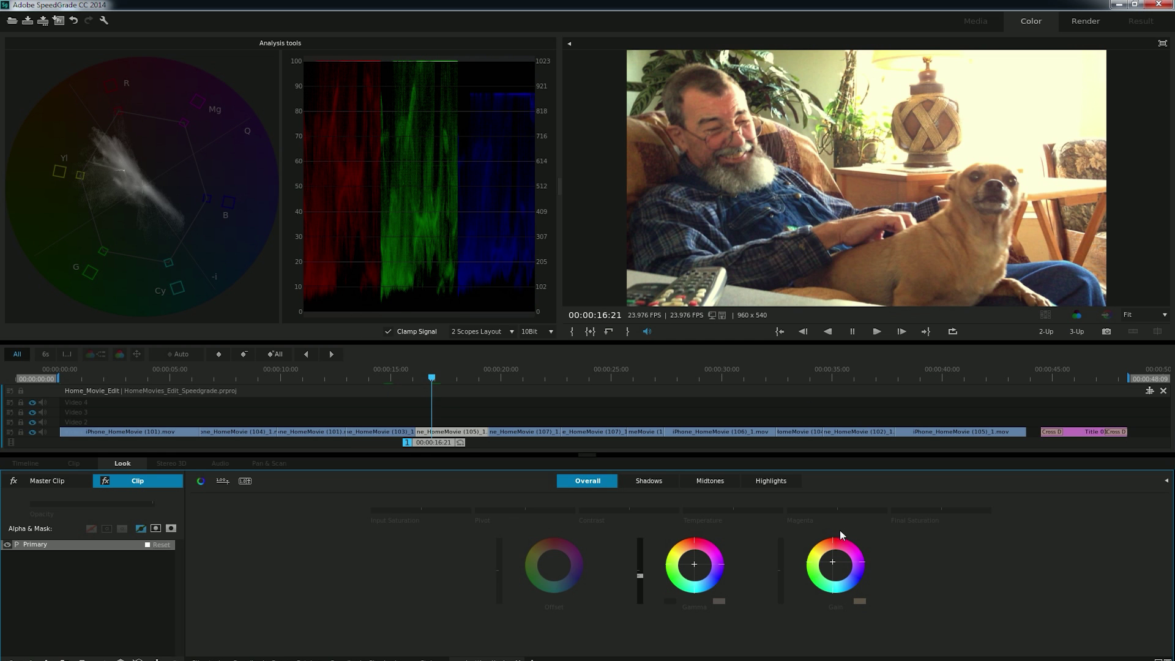
{"action": "left_click", "coordinate": [833, 562]}
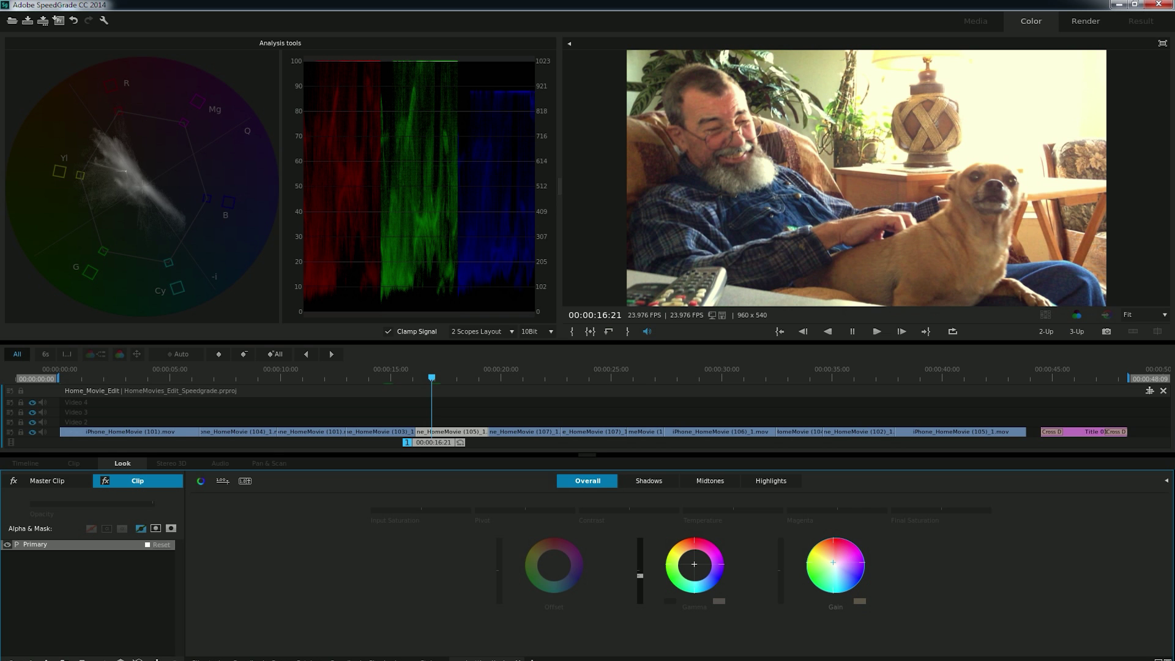
{"action": "key", "text": "space"}
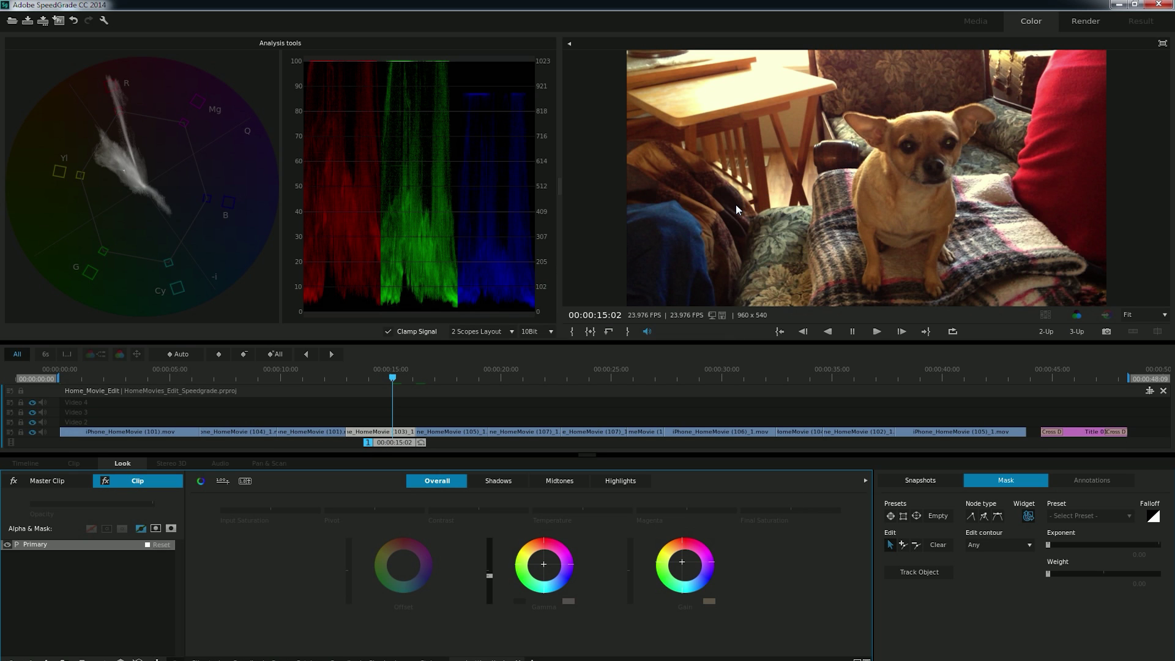
{"action": "left_click", "coordinate": [147, 375]}
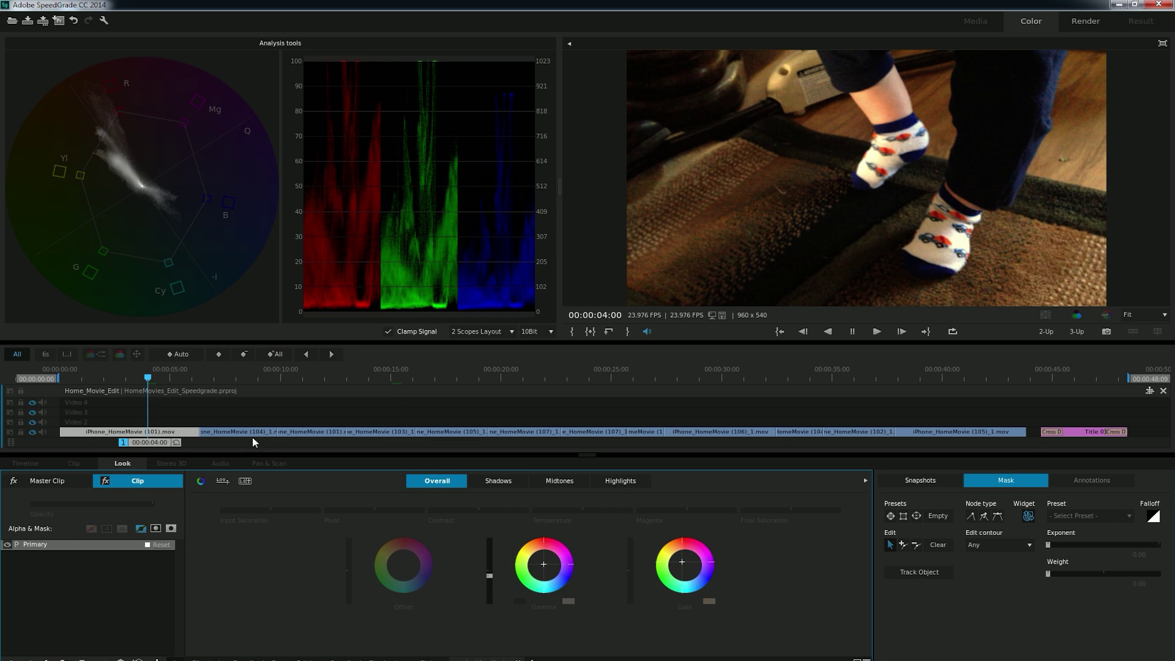
{"action": "left_click", "coordinate": [253, 432]}
{"action": "left_click", "coordinate": [339, 432]}
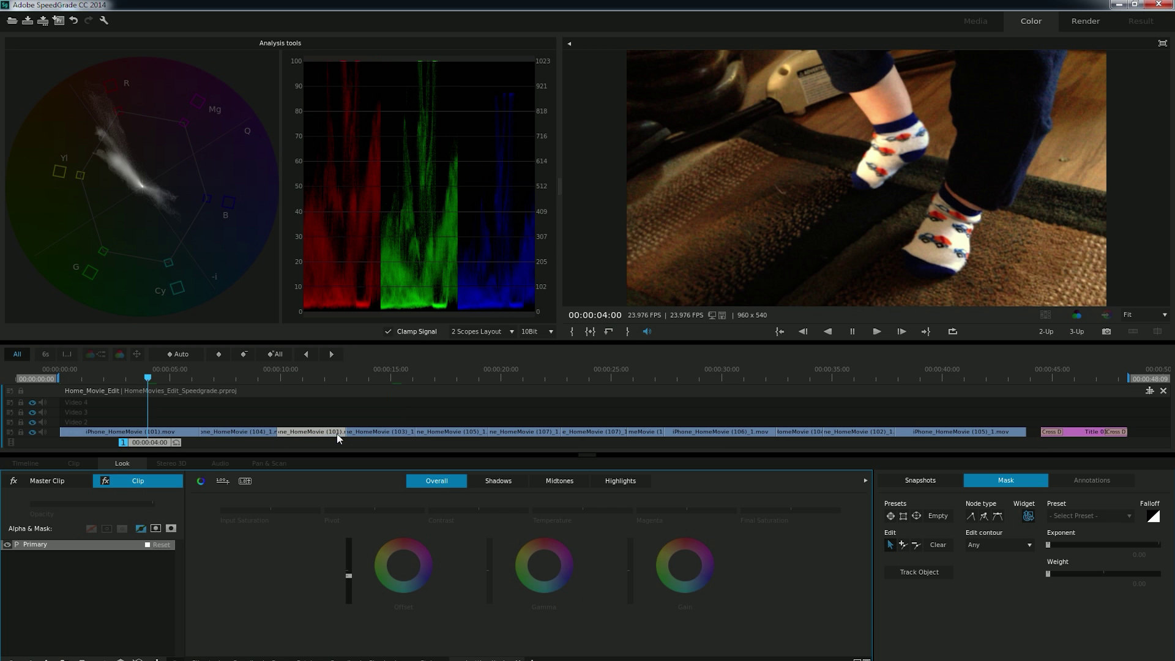
{"action": "left_click", "coordinate": [516, 374]}
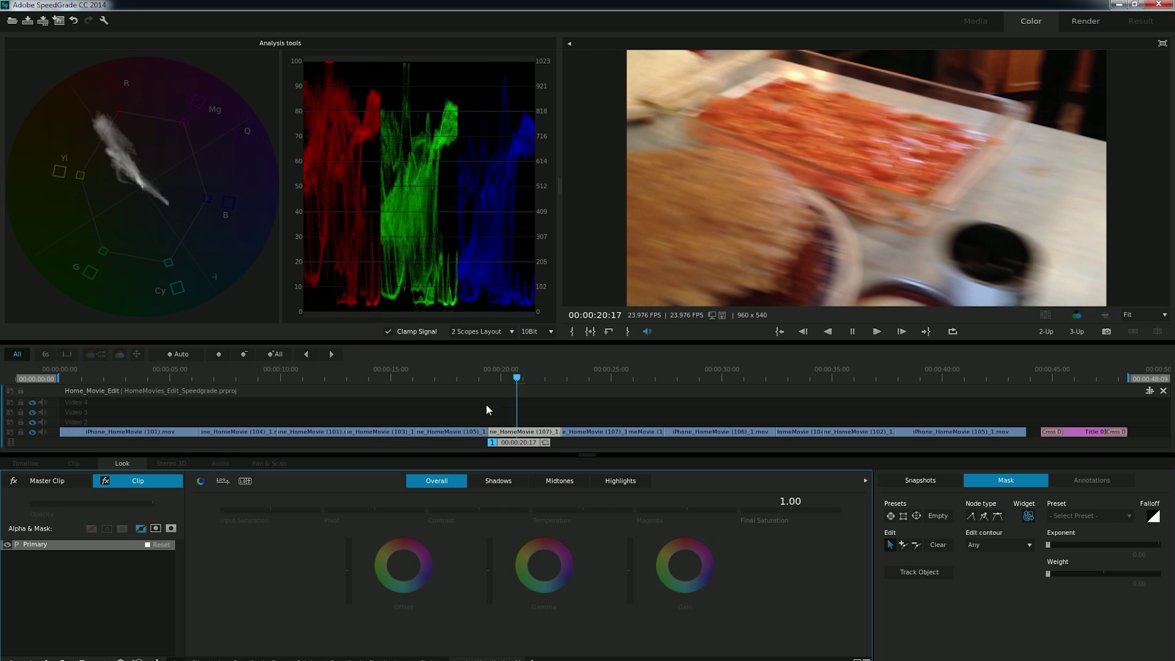
{"action": "left_click", "coordinate": [586, 375]}
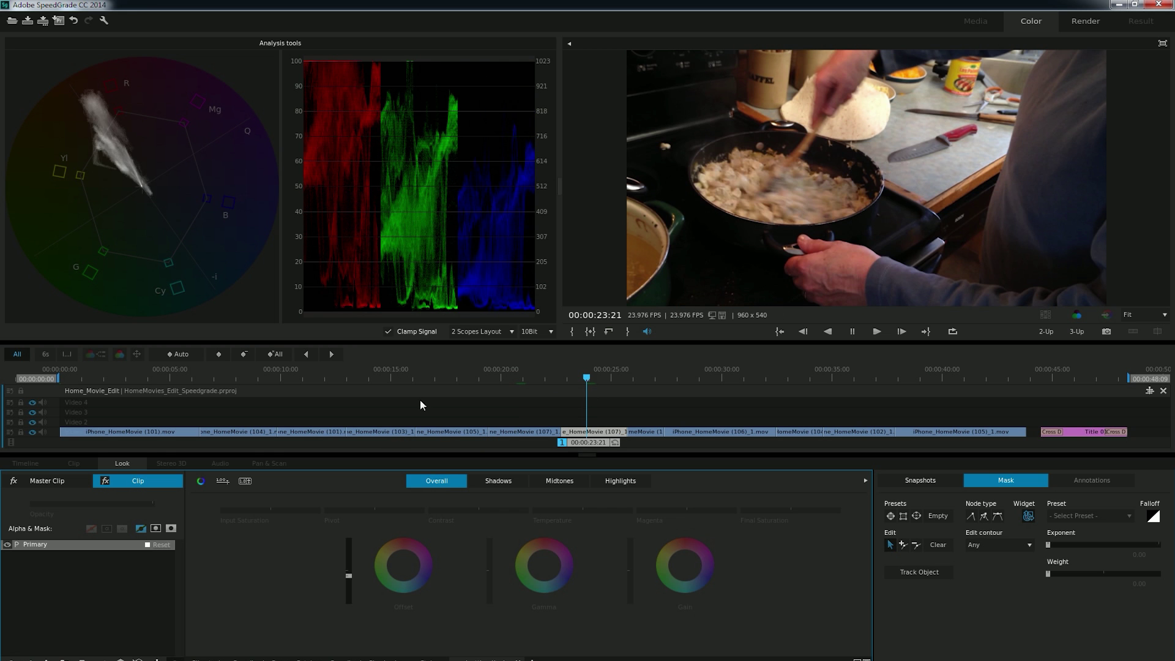
{"action": "left_click", "coordinate": [248, 374]}
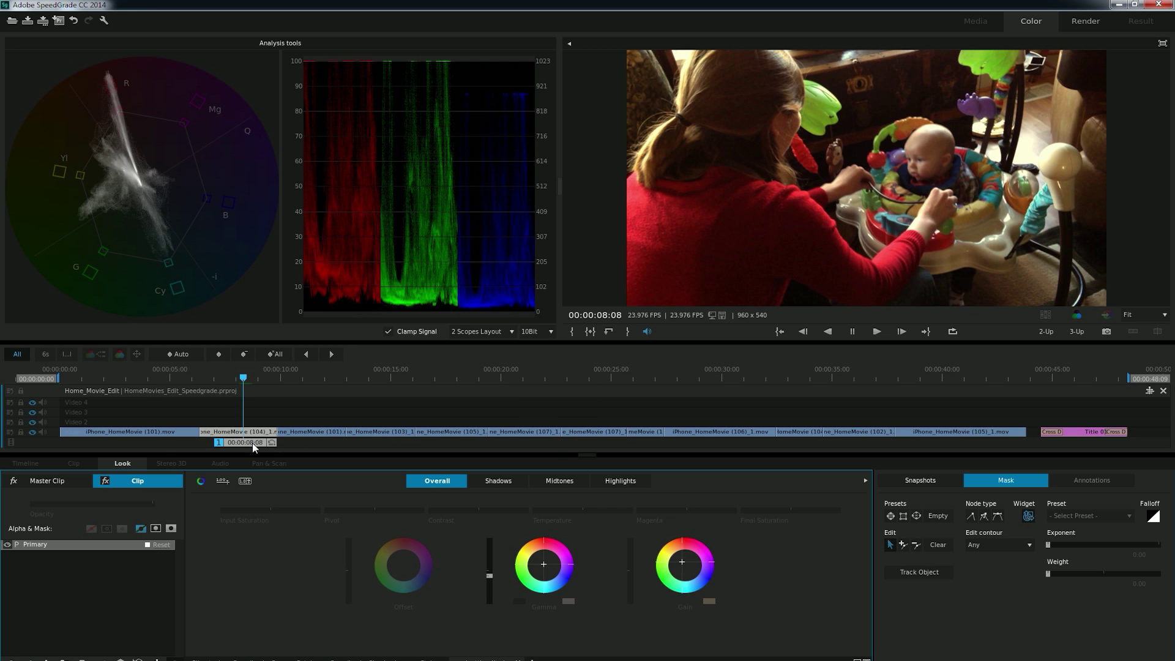
{"action": "left_click_drag", "start_coordinate": [321, 435], "coordinate": [388, 436]}
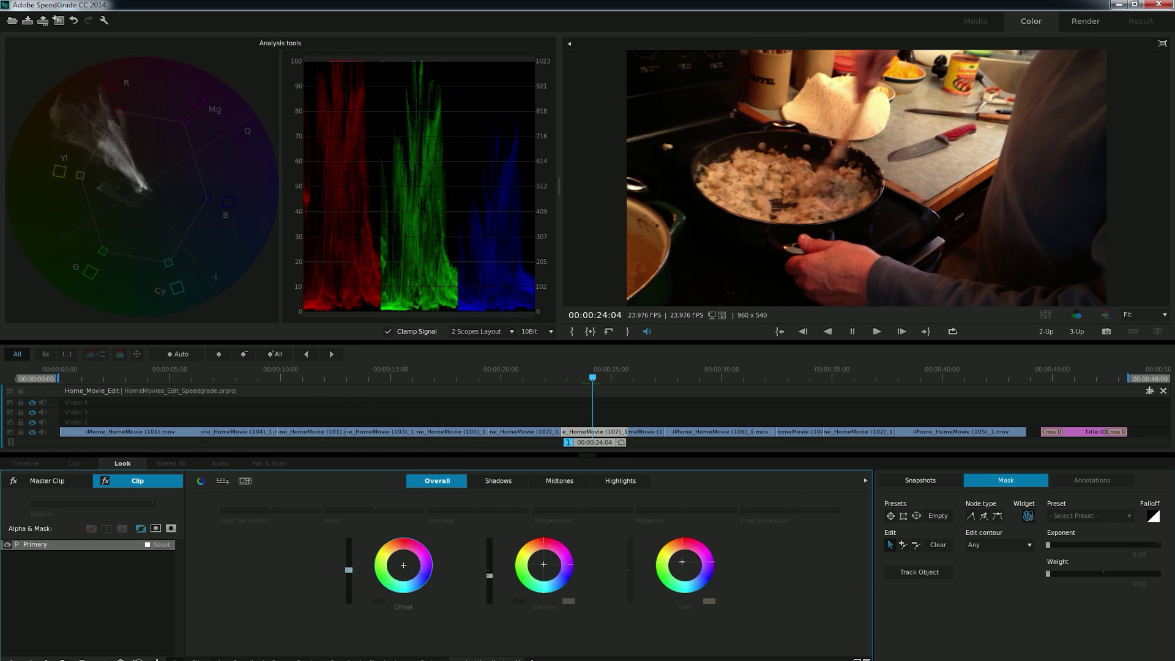
{"action": "left_click_drag", "start_coordinate": [348, 570], "coordinate": [348, 567]}
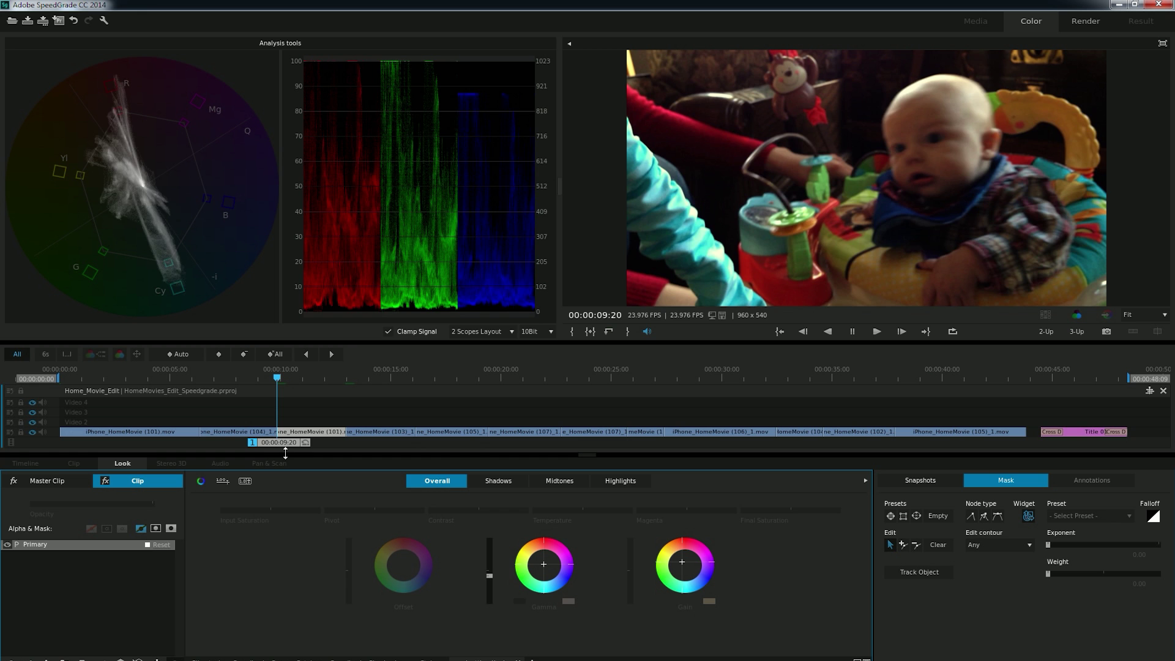
{"action": "key", "text": "Up"}
{"action": "key", "text": "Down"}
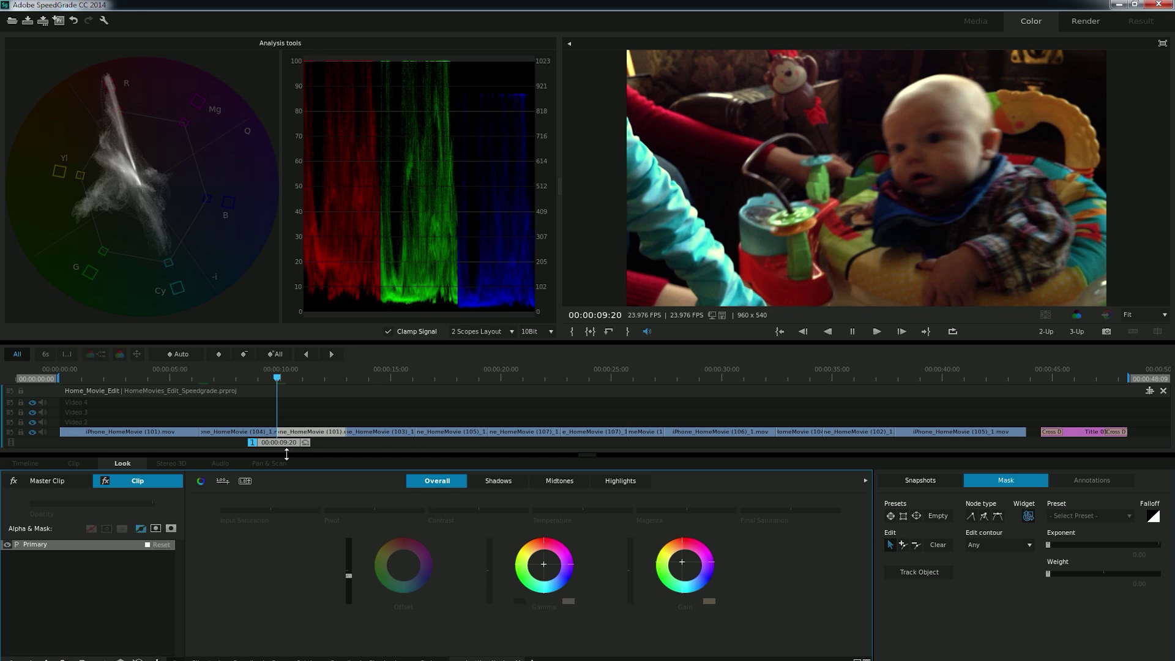
{"action": "key", "text": "Down"}
{"action": "key", "text": "Up"}
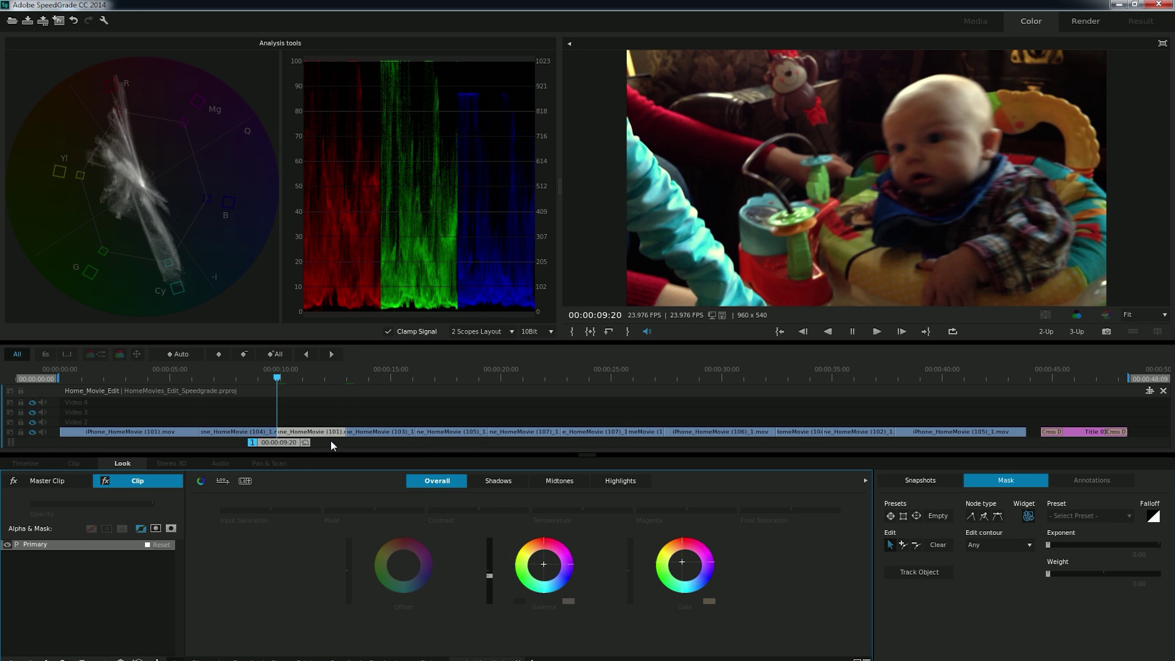
{"action": "key", "text": "space"}
{"action": "key", "text": "space"}
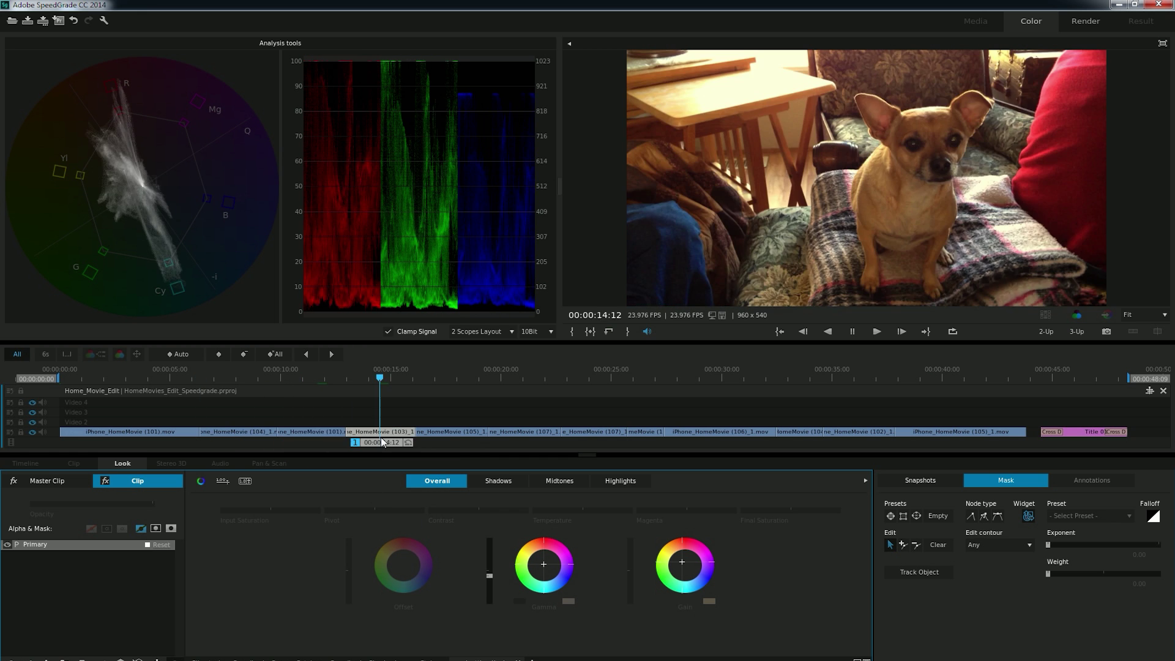
{"action": "left_click_drag", "start_coordinate": [381, 436], "coordinate": [459, 438]}
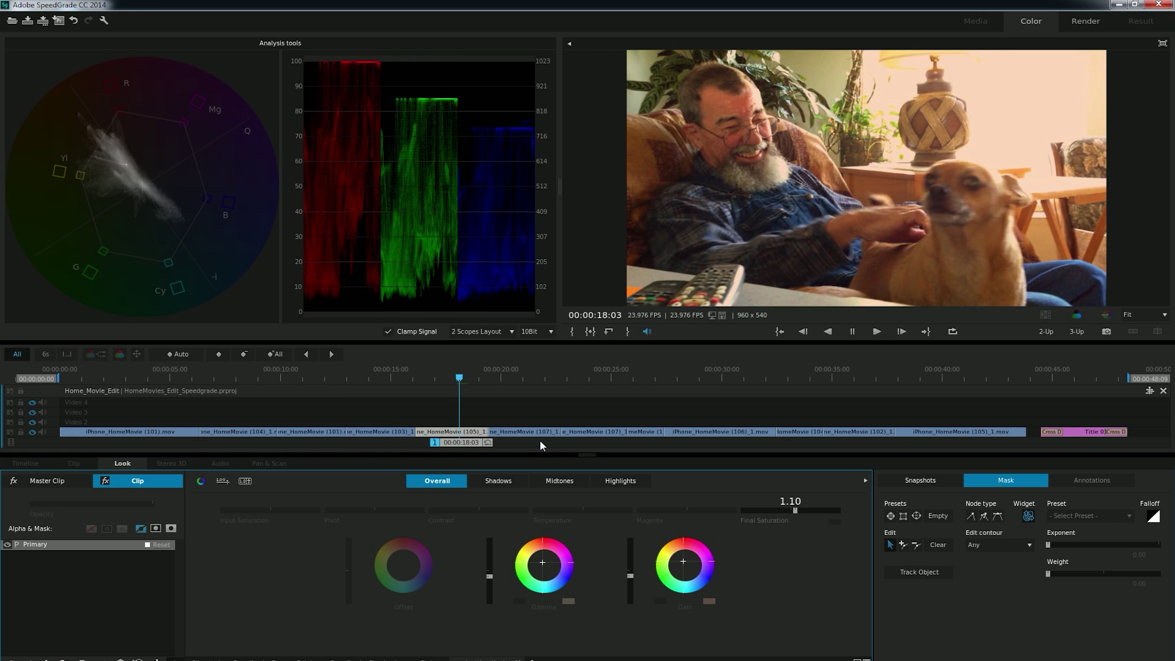
{"action": "left_click_drag", "start_coordinate": [540, 446], "coordinate": [852, 452]}
{"action": "key", "text": "space"}
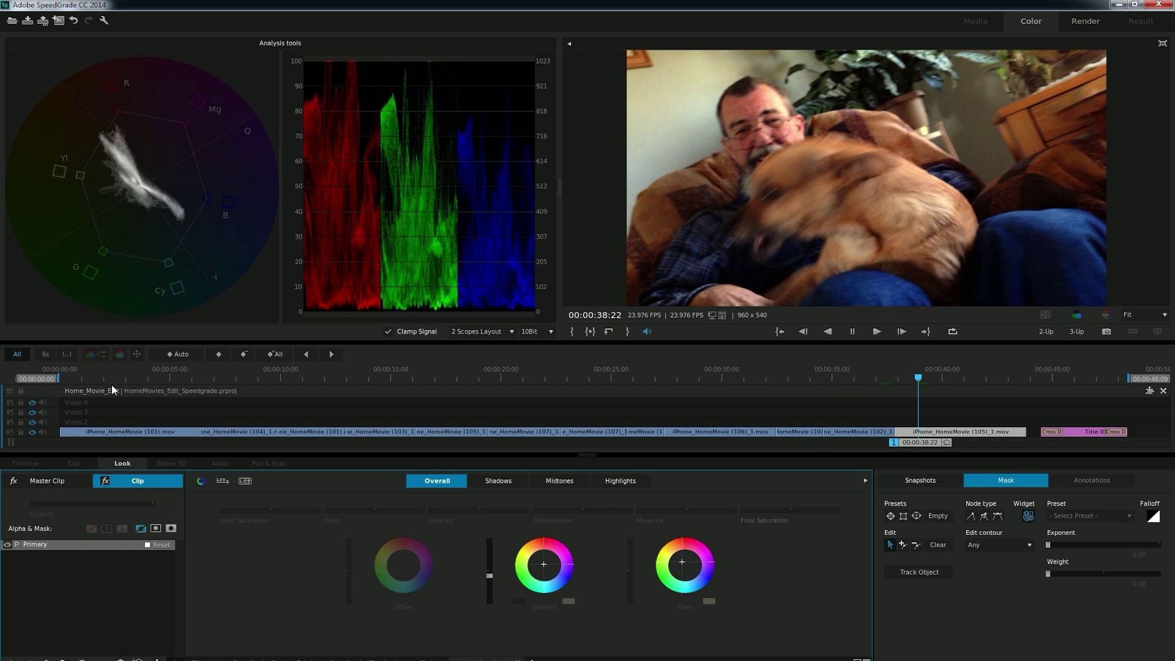
{"action": "left_click_drag", "start_coordinate": [582, 441], "coordinate": [699, 442]}
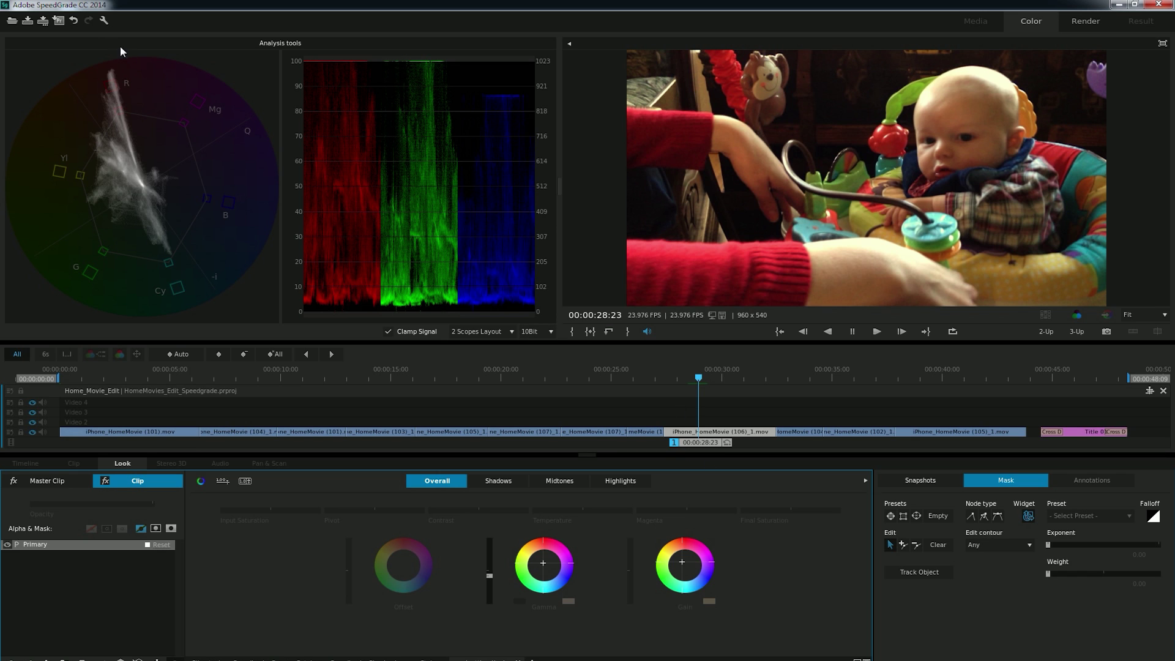
Send the graded project to Premiere Pro via Direct Link, saving changes first
{"action": "left_click", "coordinate": [58, 21]}
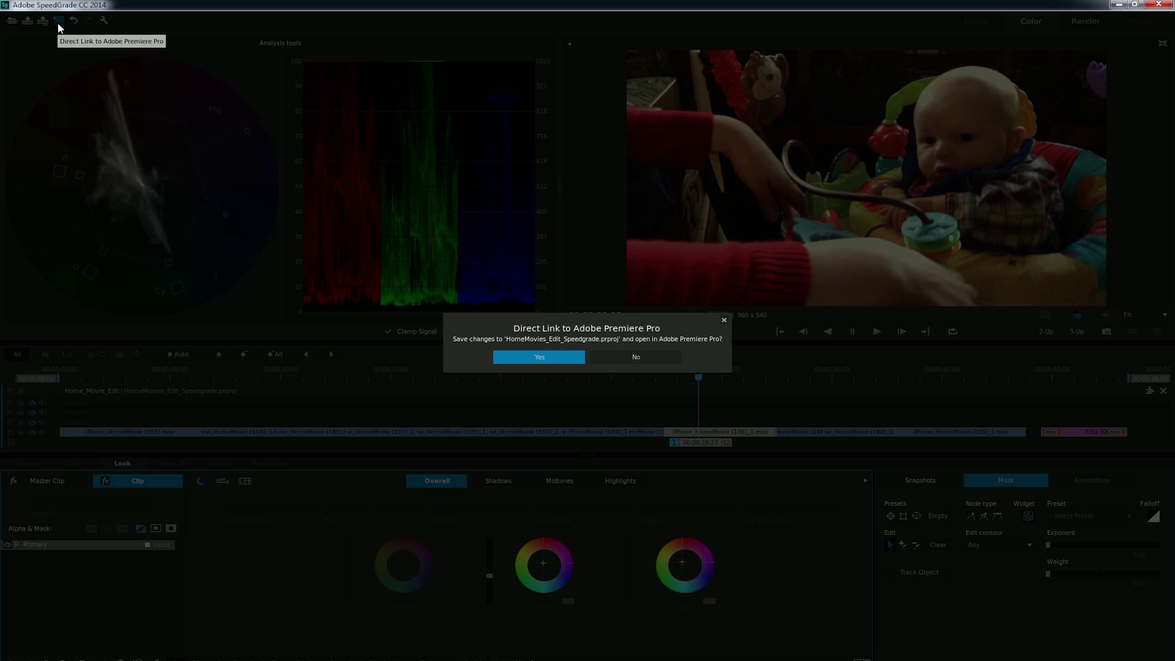
{"action": "left_click", "coordinate": [541, 352]}
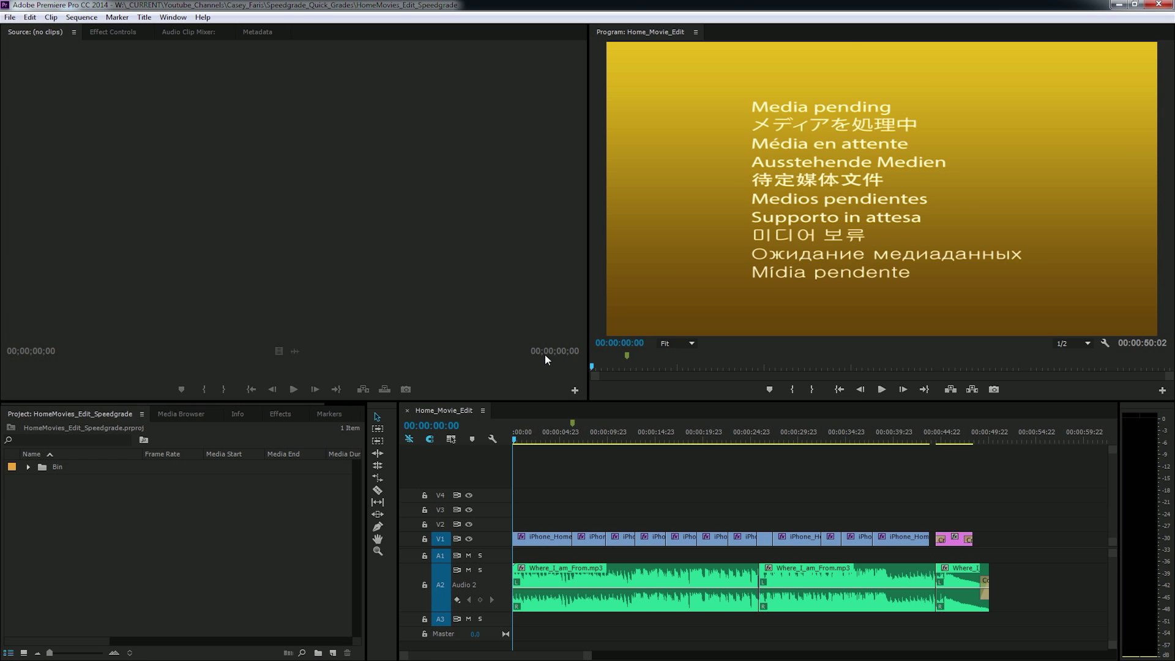
Scrub the sequence to check the grades and move iPhone_HomeMovie (106)_1.mov from V1 up to V2
{"action": "left_click_drag", "start_coordinate": [537, 438], "coordinate": [805, 453]}
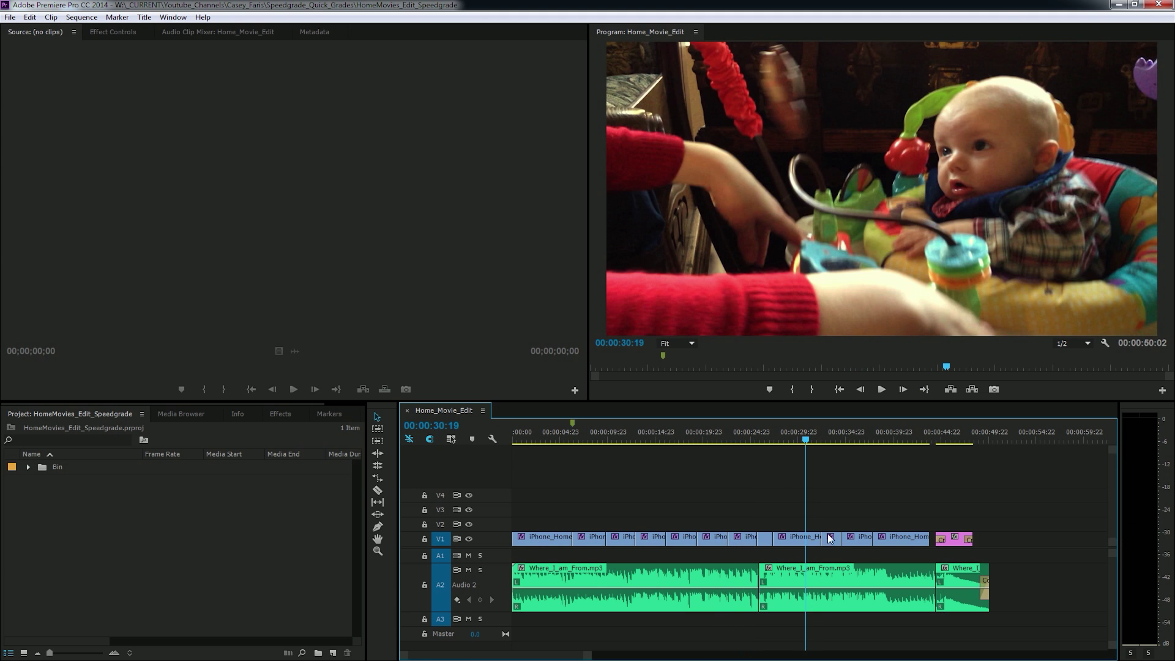
{"action": "left_click", "coordinate": [796, 539]}
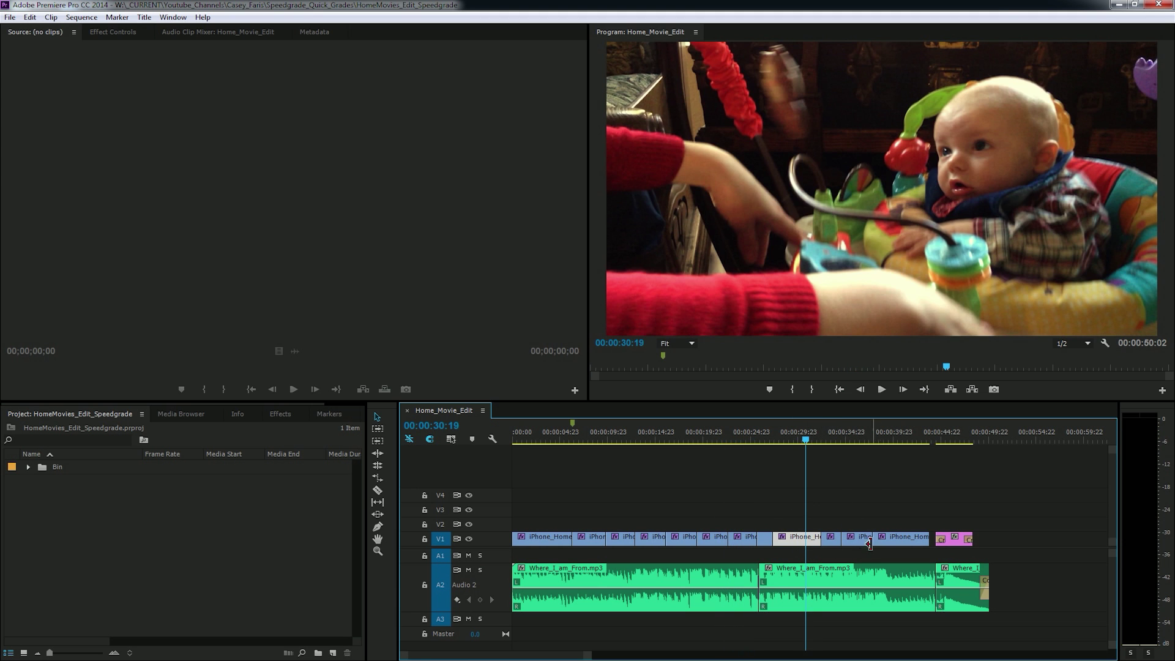
{"action": "scroll", "coordinate": [823, 536], "scroll_direction": "up", "scroll_amount": 3}
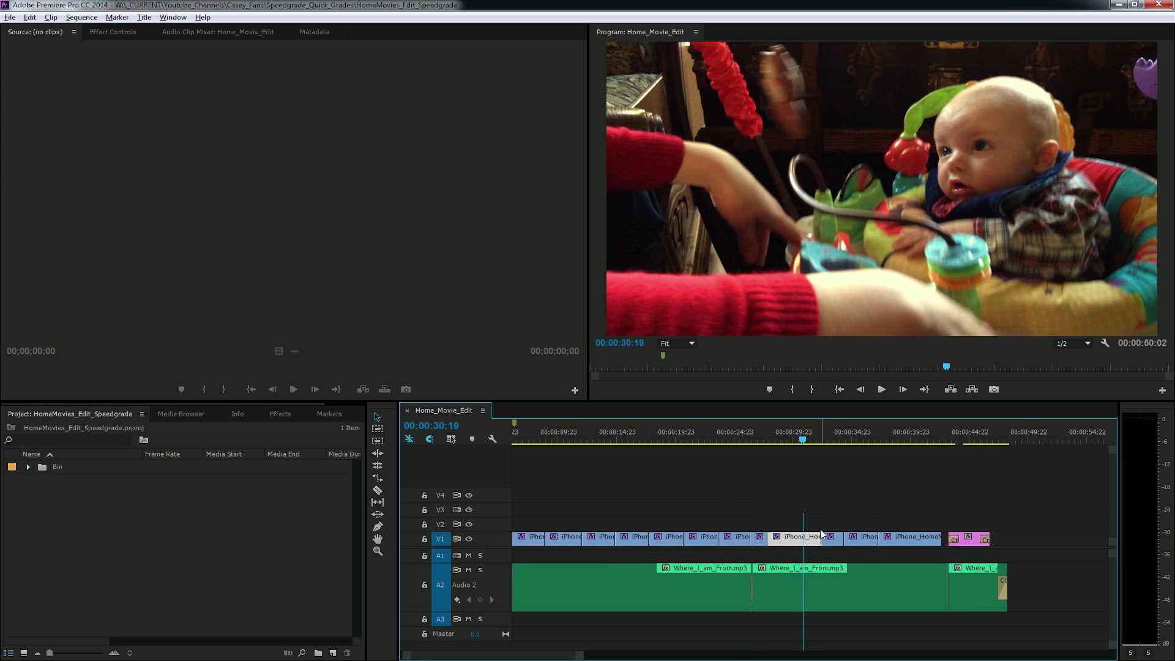
{"action": "left_click", "coordinate": [799, 502]}
{"action": "mouse_move", "coordinate": [808, 529]}
{"action": "left_mouse_down"}
{"action": "mouse_move", "coordinate": [807, 540]}
{"action": "mouse_move", "coordinate": [809, 524]}
{"action": "left_mouse_up"}
Trial-extend the V2 clip's end to about 35:00, review it, then trim it back to its original length
{"action": "scroll", "coordinate": [819, 507], "scroll_direction": "up", "scroll_amount": 2}
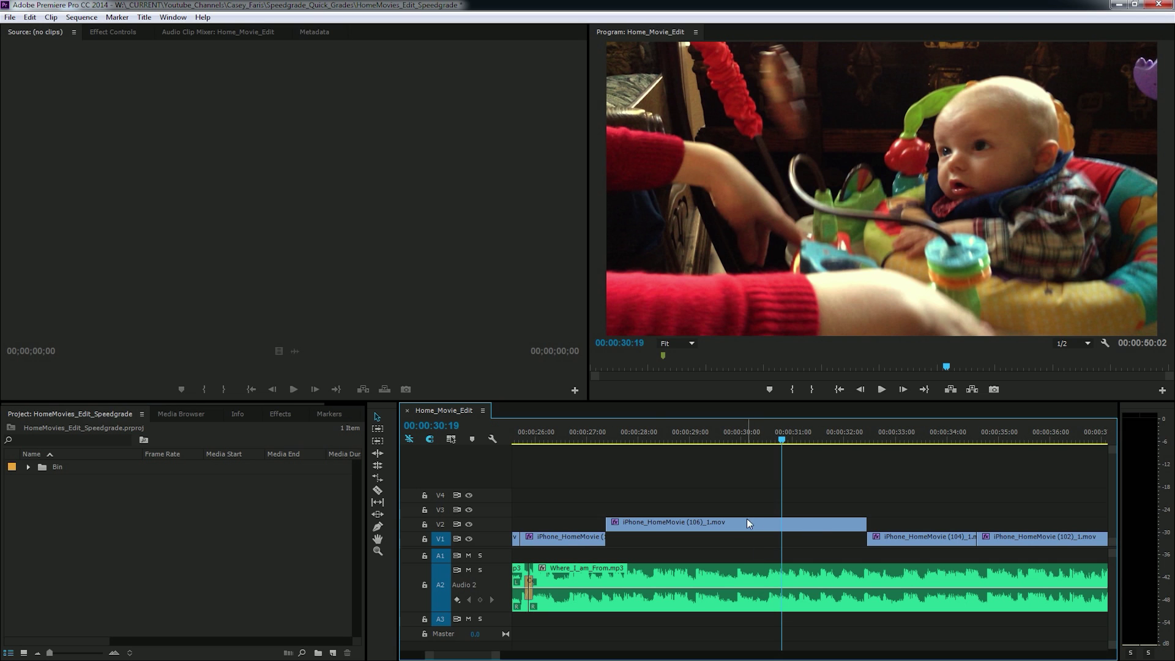
{"action": "left_click", "coordinate": [651, 523]}
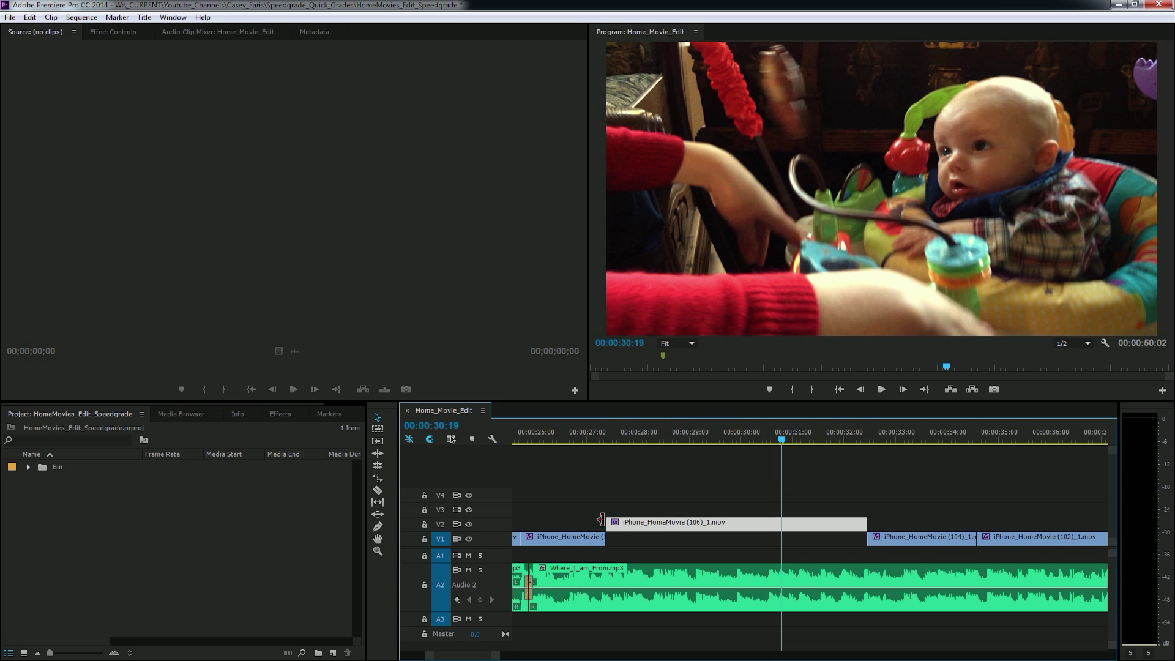
{"action": "left_click", "coordinate": [874, 473]}
{"action": "left_click_drag", "start_coordinate": [867, 521], "coordinate": [1008, 512]}
{"action": "left_click_drag", "start_coordinate": [910, 439], "coordinate": [740, 476]}
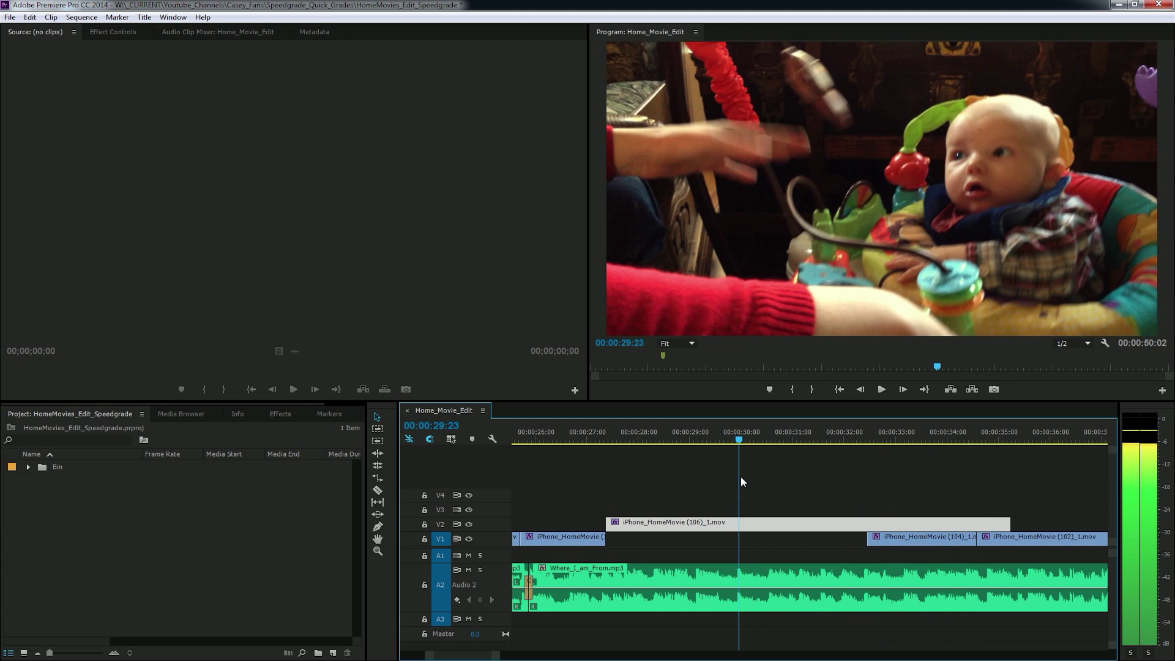
{"action": "left_click_drag", "start_coordinate": [1010, 524], "coordinate": [804, 525]}
Delete the Lumetri effect from the V1 clip, leaving only Motion, Opacity and Time Remapping
{"action": "left_click", "coordinate": [801, 537]}
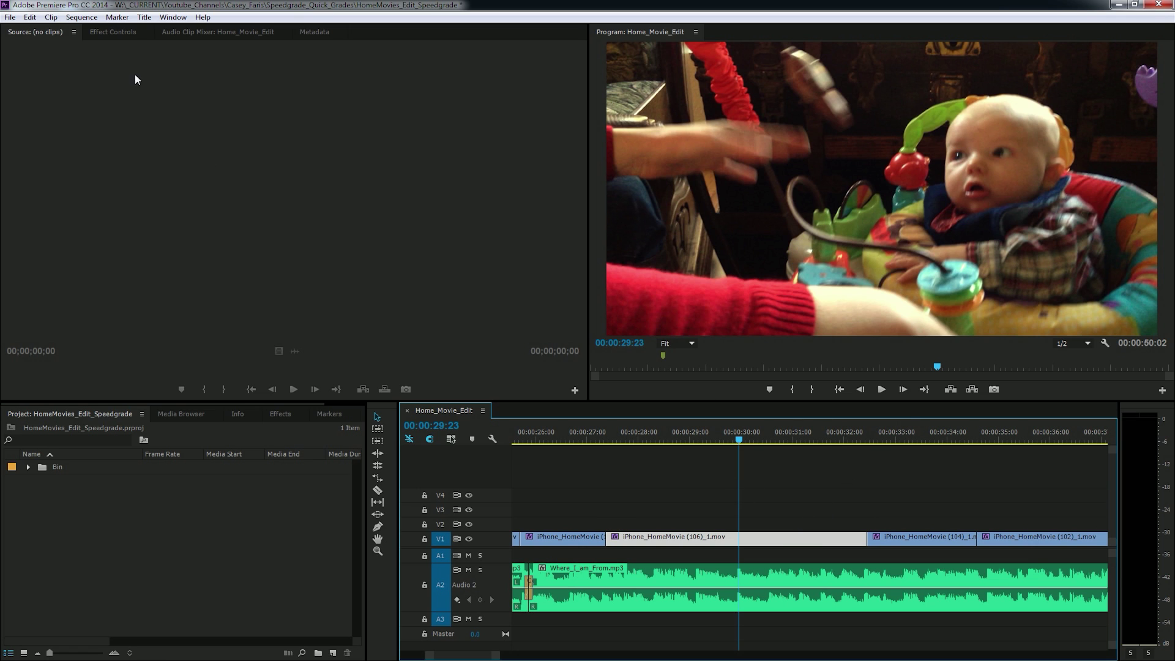
{"action": "left_click", "coordinate": [112, 32]}
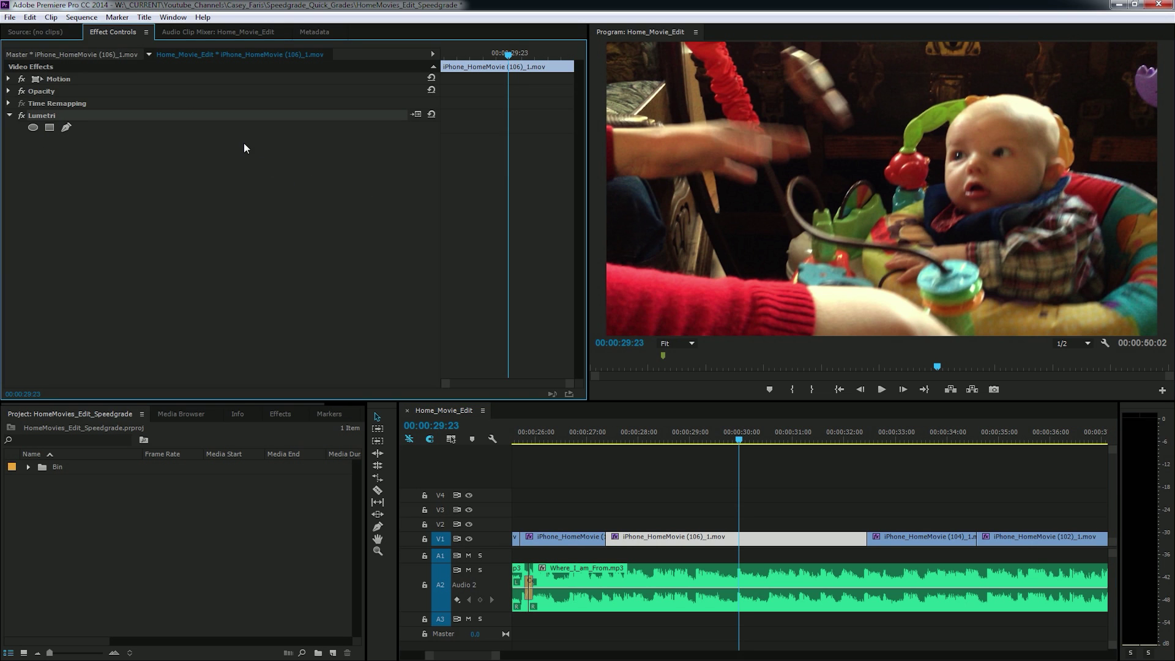
{"action": "key", "text": "Delete"}
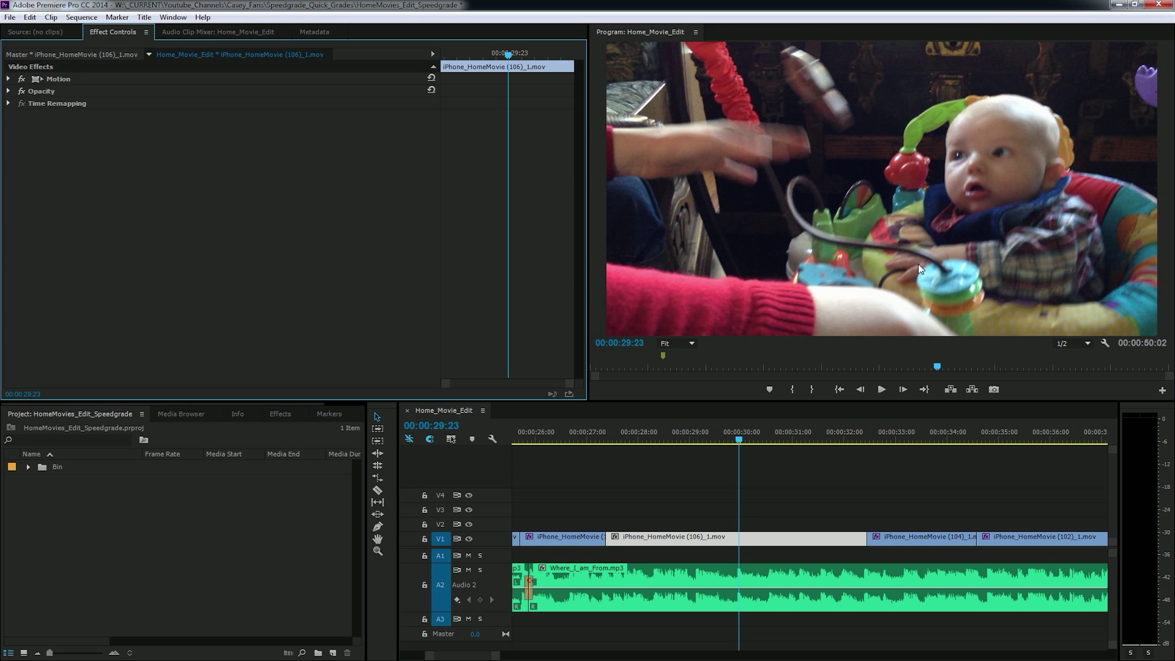
{"action": "key", "text": "backslash"}
{"action": "left_click", "coordinate": [740, 439]}
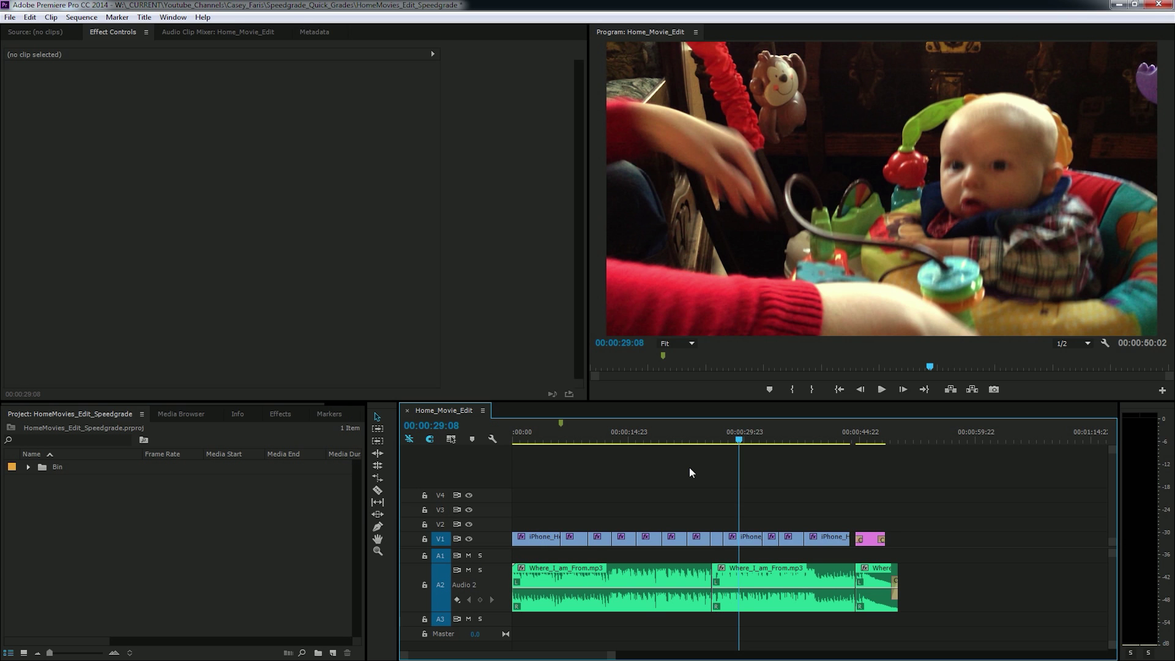
{"action": "left_click", "coordinate": [10, 17]}
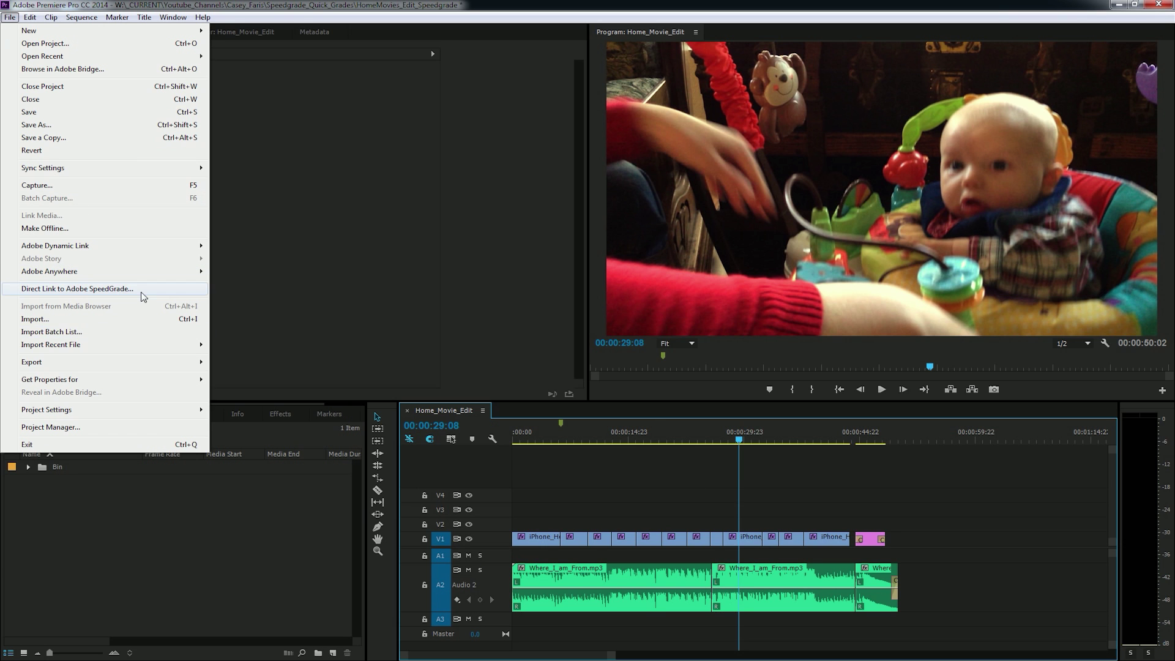
{"action": "left_click", "coordinate": [544, 442]}
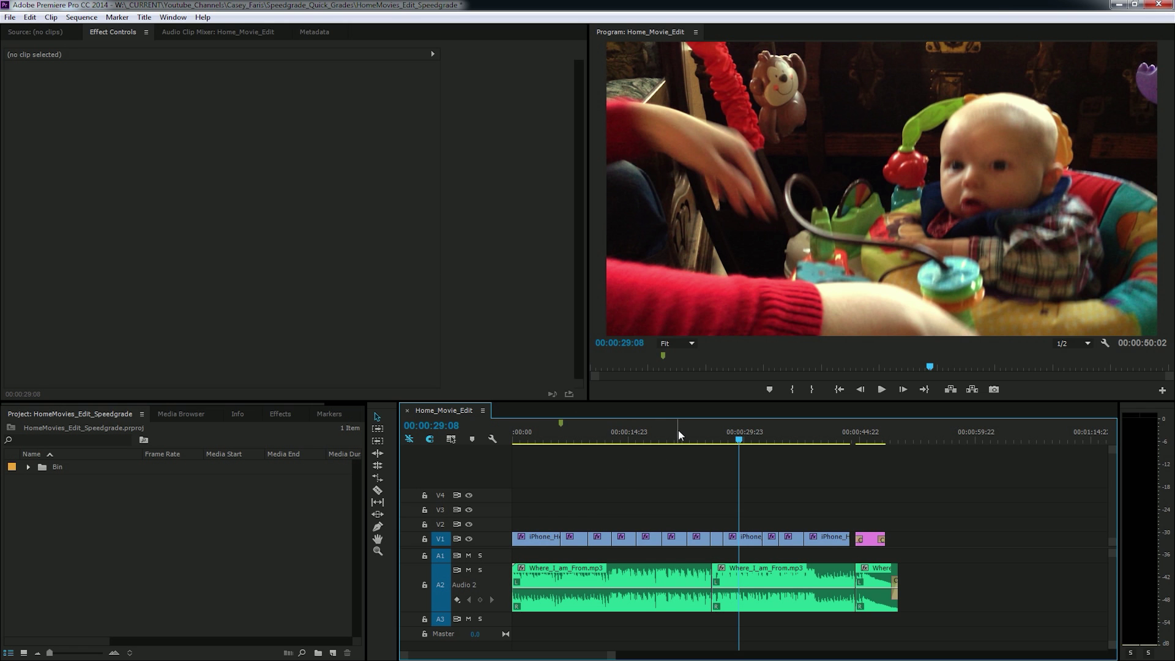
{"action": "left_click", "coordinate": [730, 429]}
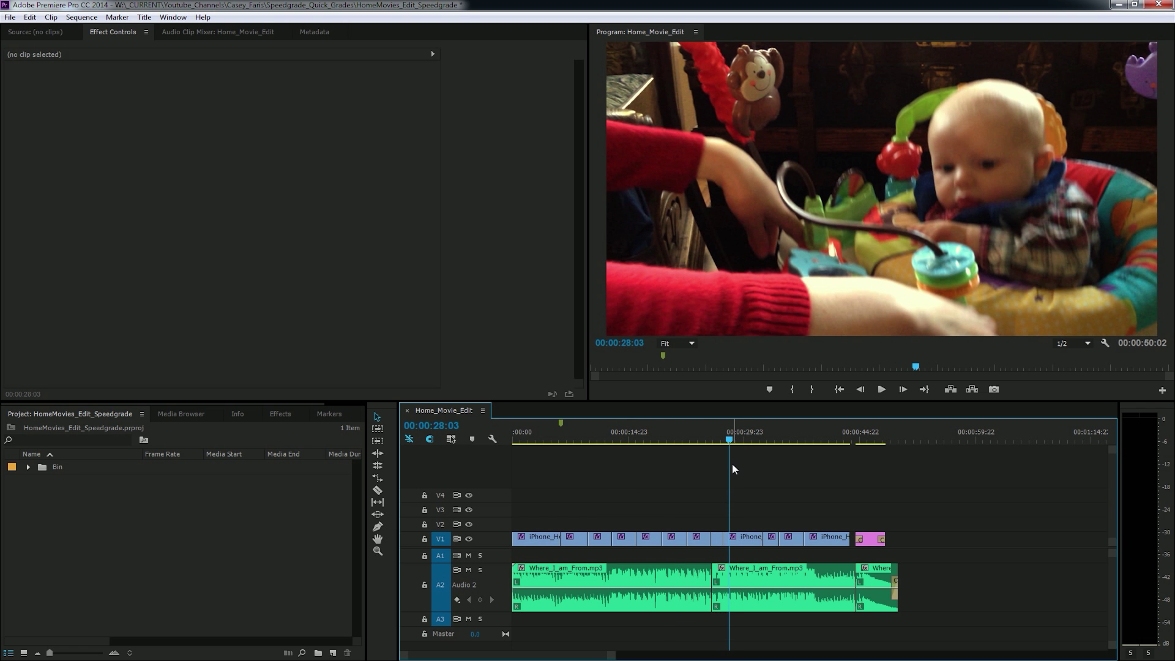
{"action": "left_click_drag", "start_coordinate": [741, 468], "coordinate": [658, 462]}
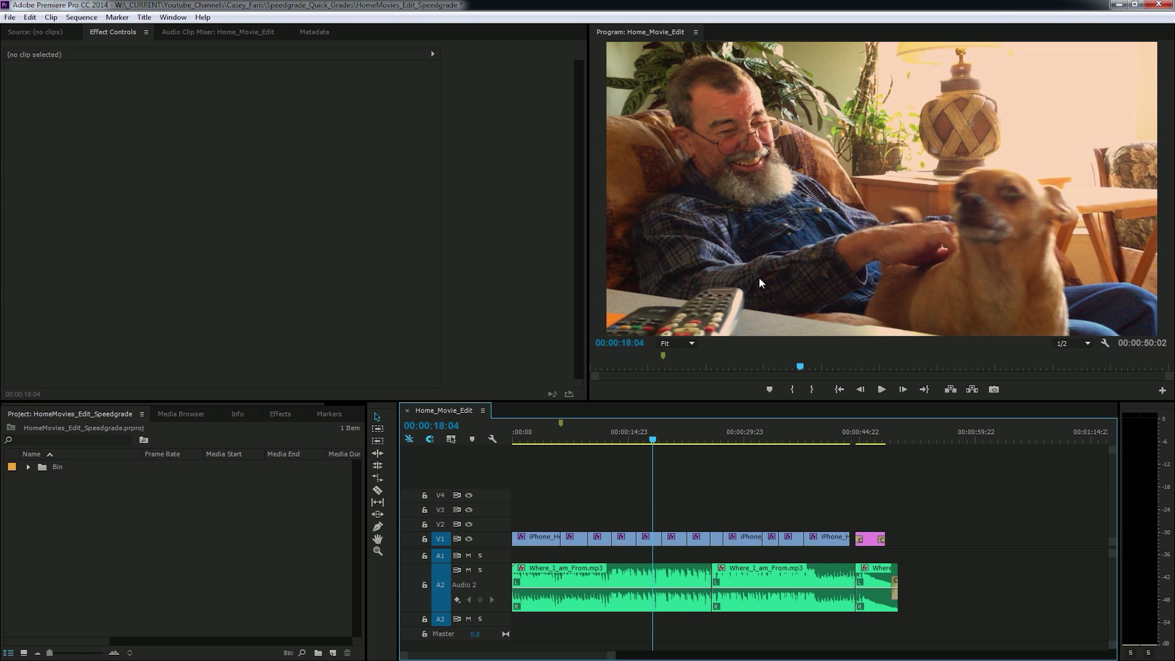
{"action": "mouse_move", "coordinate": [689, 449]}
{"action": "left_mouse_down"}
{"action": "mouse_move", "coordinate": [676, 445]}
{"action": "mouse_move", "coordinate": [695, 449]}
{"action": "left_mouse_up"}
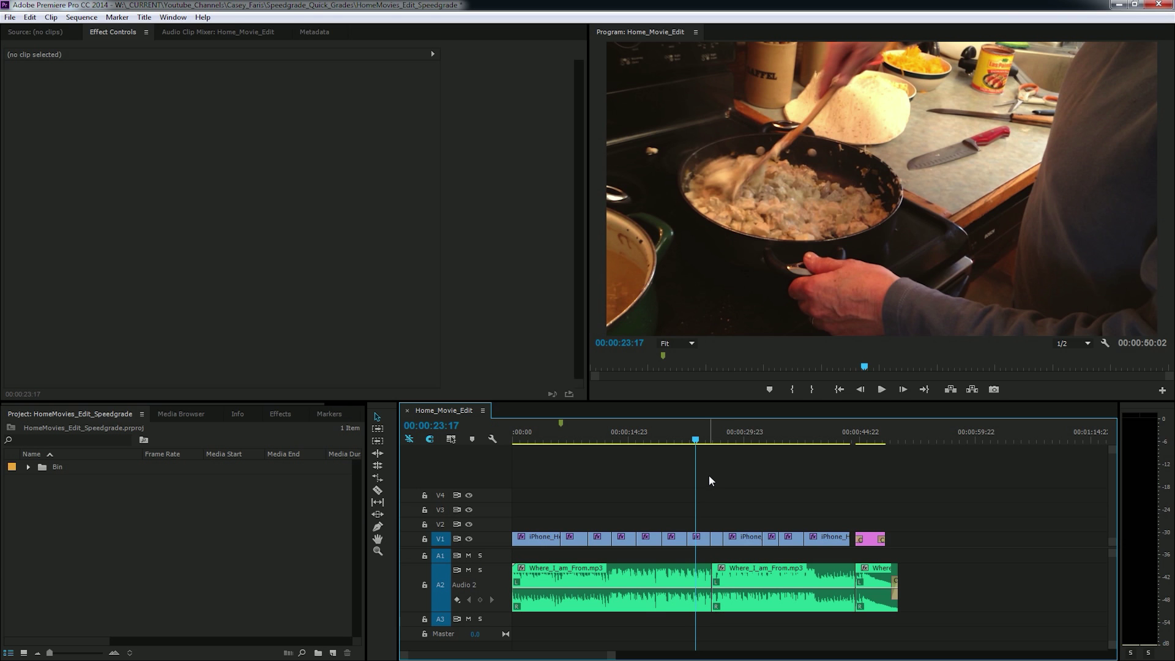
{"action": "left_click", "coordinate": [739, 475]}
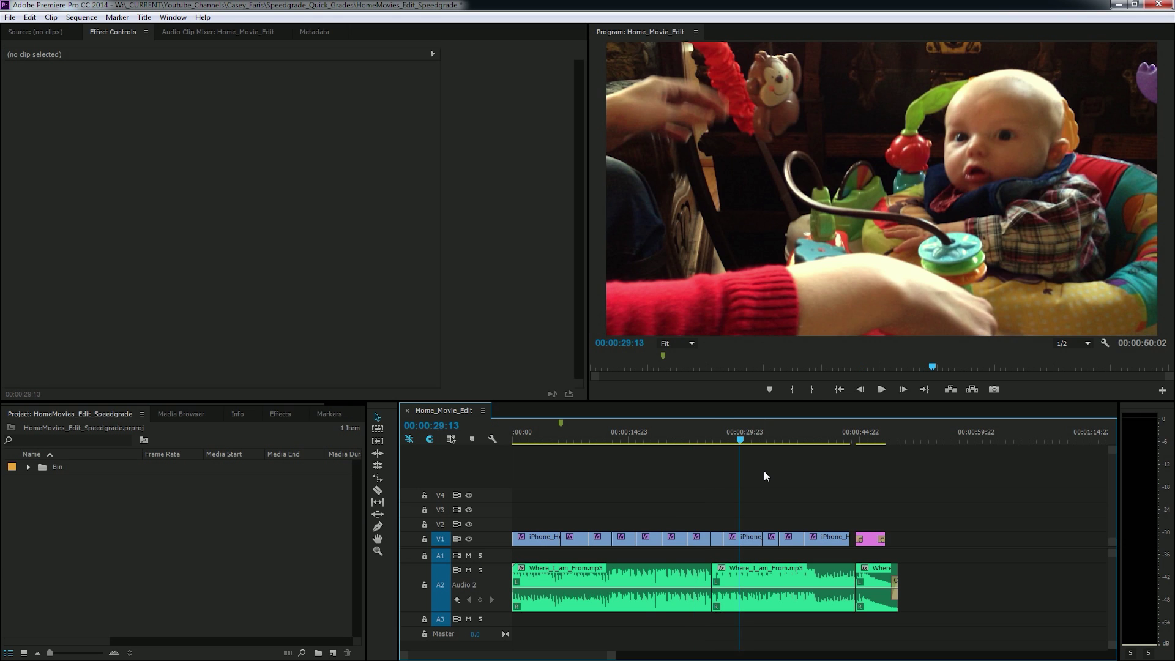